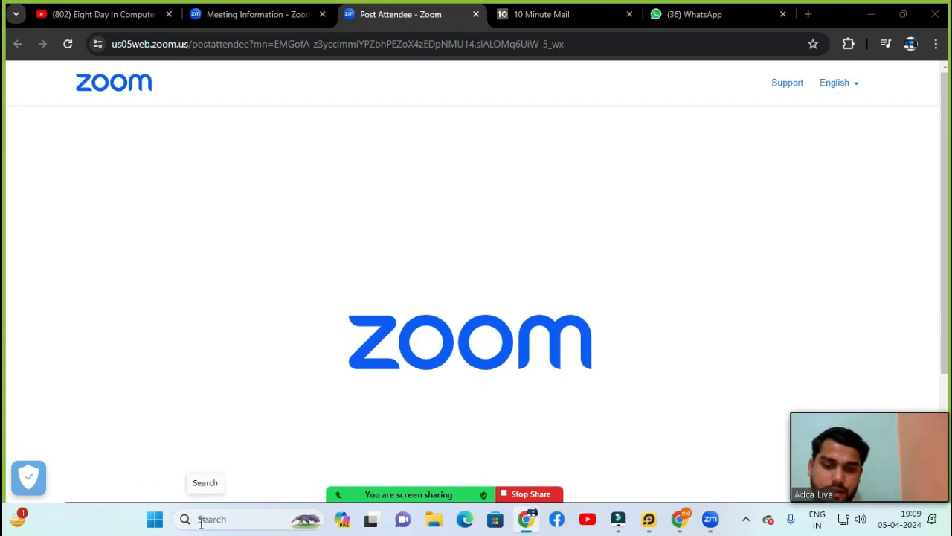
Step: Search the Windows Start menu for 'tally'
left_click(155, 521)
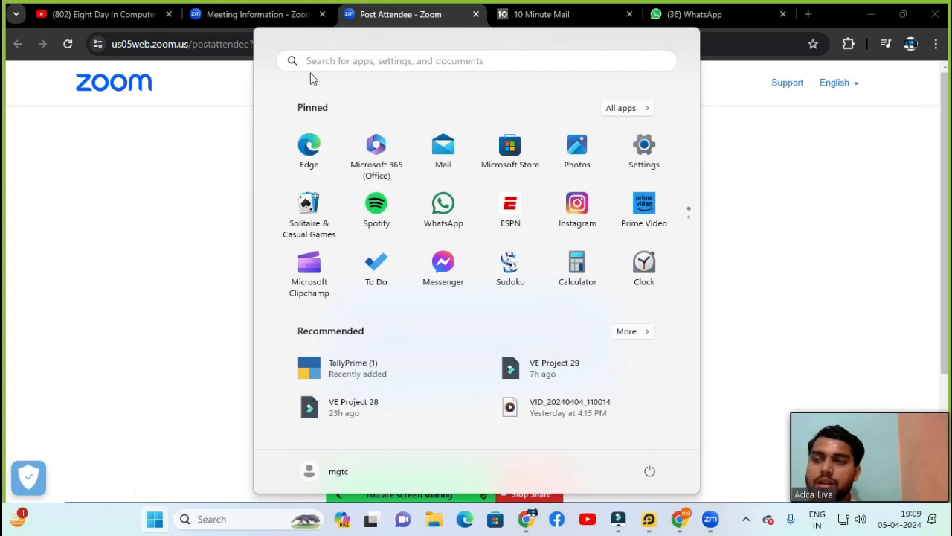
left_click(361, 62)
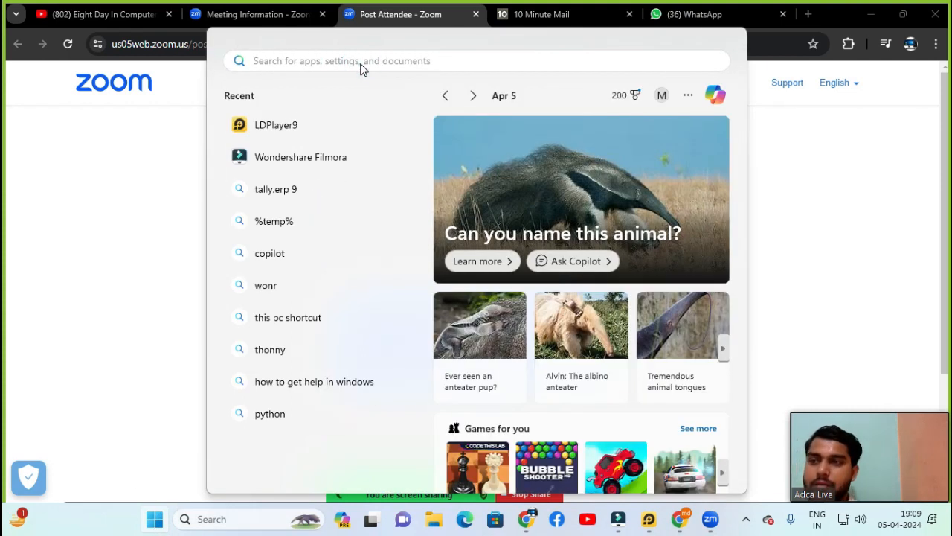
type("t")
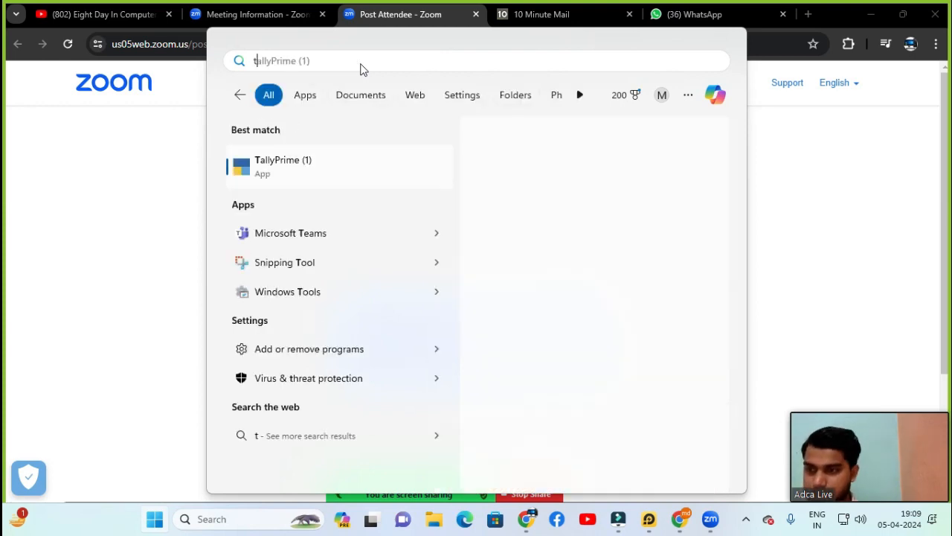
type("all")
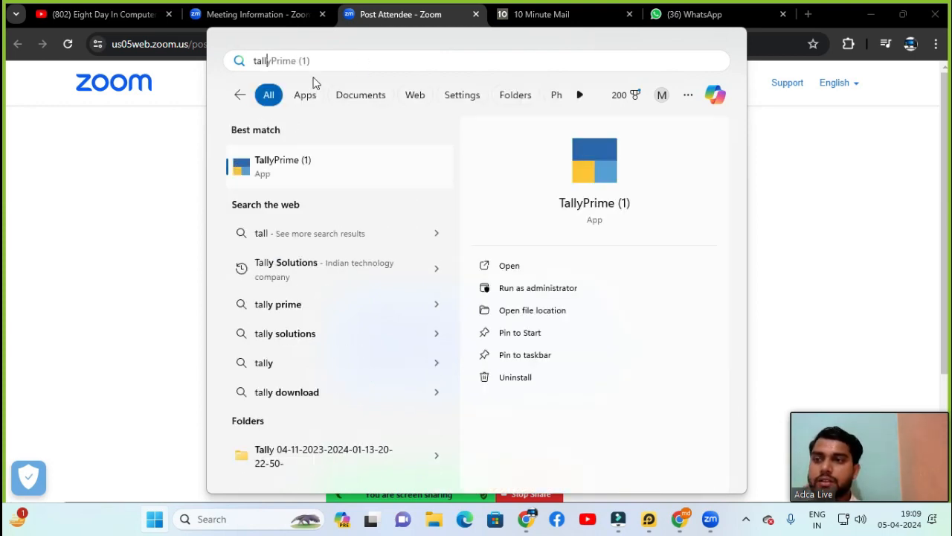
type("y")
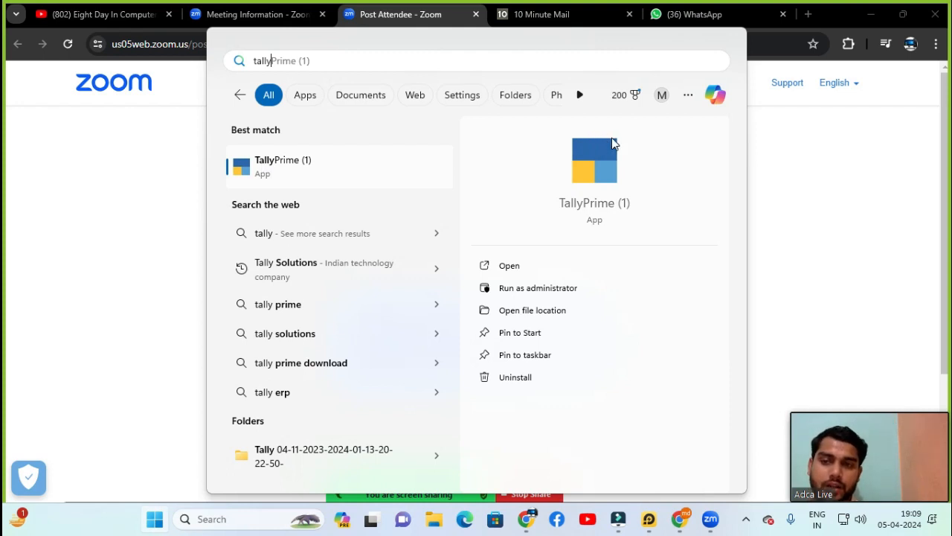
Step: Launch TallyPrime from the TallyPrime (1) best-match result
left_click(271, 167)
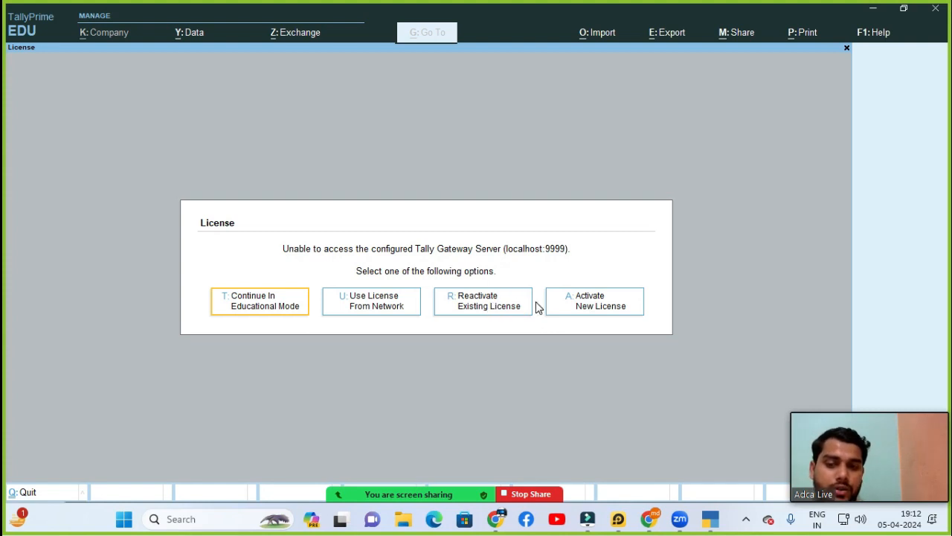
Step: Choose Continue In Educational Mode on the License prompt
left_click(252, 305)
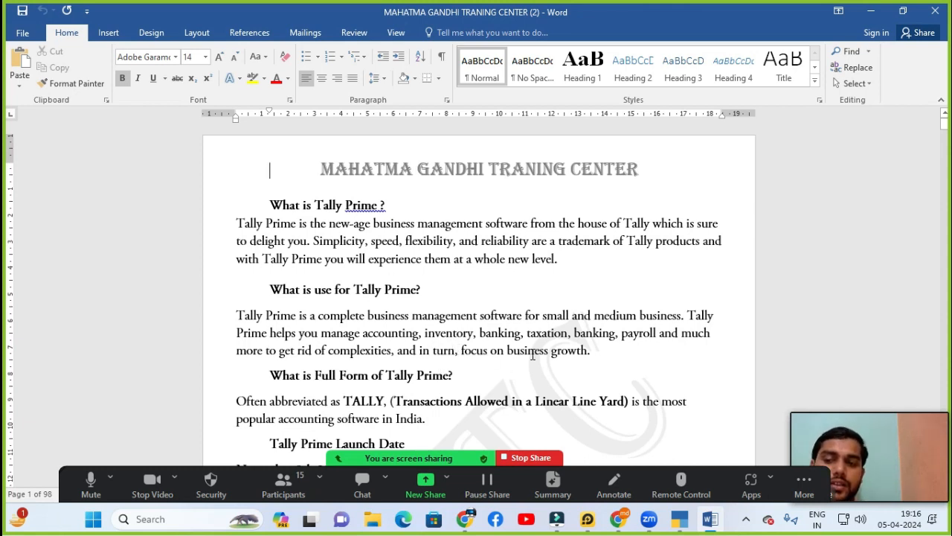
Step: Scroll the Word notes down to the November 9th 2020 launch date section
scroll(356, 315, "down", 4)
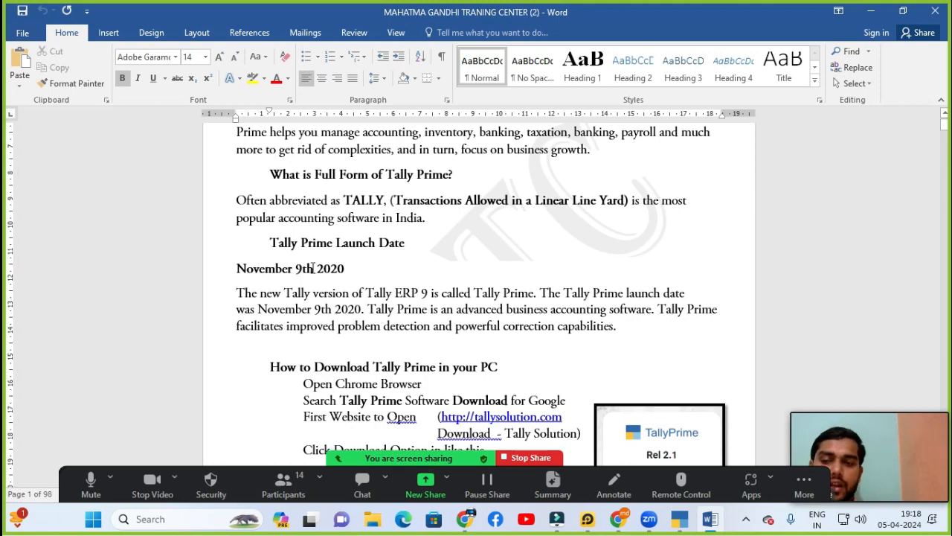
Step: Move down the Word notes to the Tally Prime installation steps
left_click(322, 332)
key("Down")
key("Down")
key("Down")
key("Down")
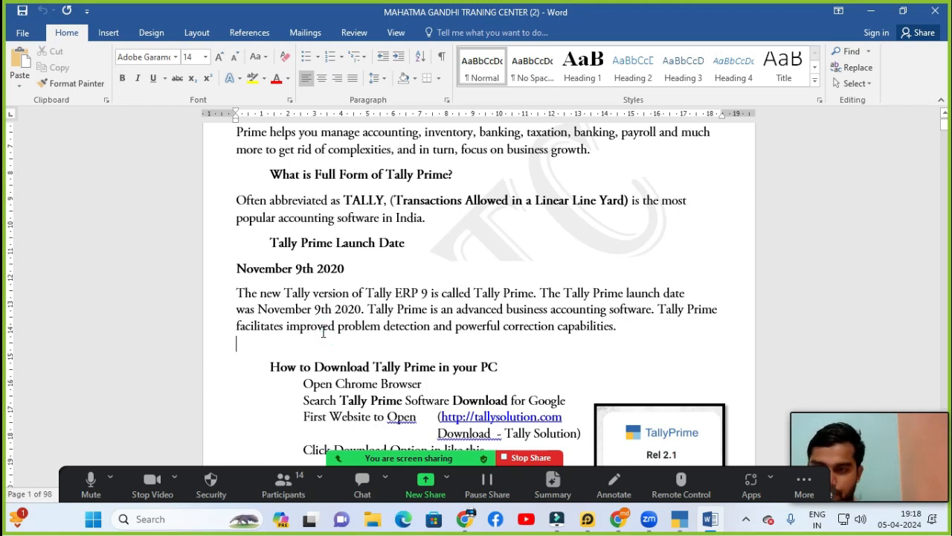
key("Down")
key("Down")
key("Down")
key("Down")
key("Down")
key("Down")
key("Down")
key("Down")
key("Down")
key("Down")
key("Down")
key("Down")
key("Down")
key("Down")
key("Down")
key("Down")
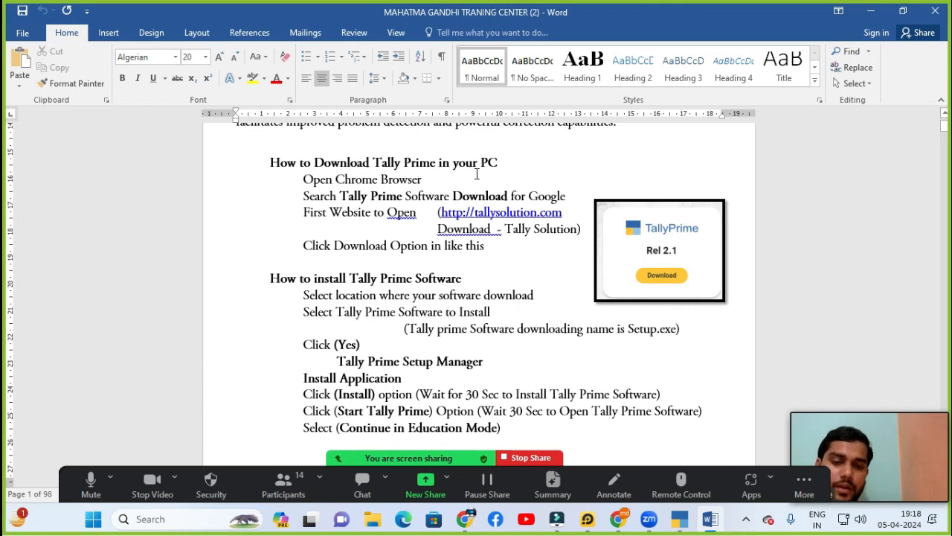
Step: Switch to the Chrome window showing YouTube Studio
mouse_move(883, 414)
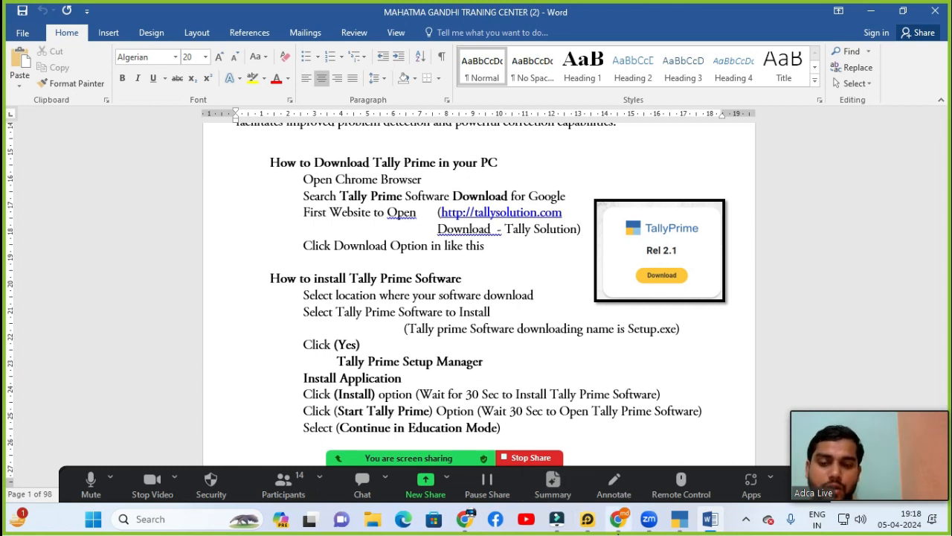
mouse_move(617, 520)
left_click(624, 446)
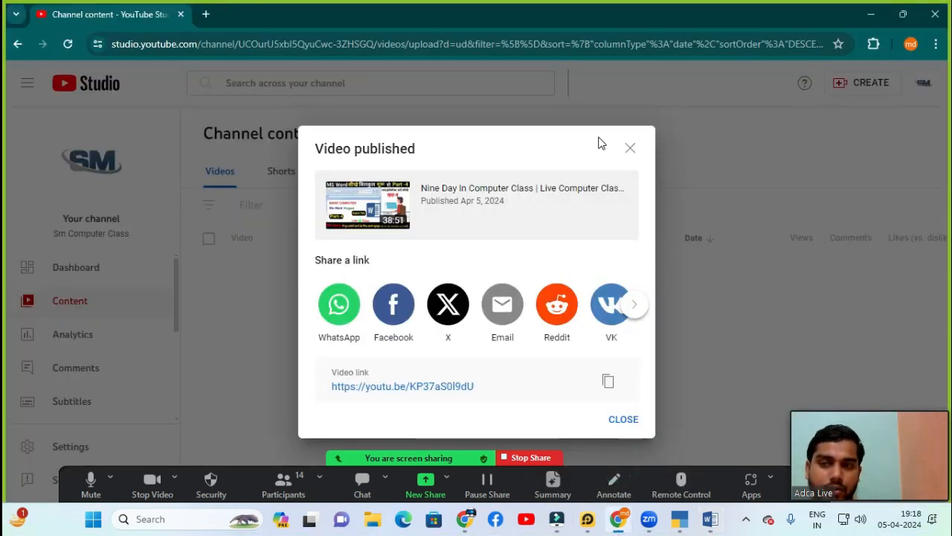
Step: Dismiss the Video published dialog, open a new Chrome tab, and return to Word
left_click(631, 148)
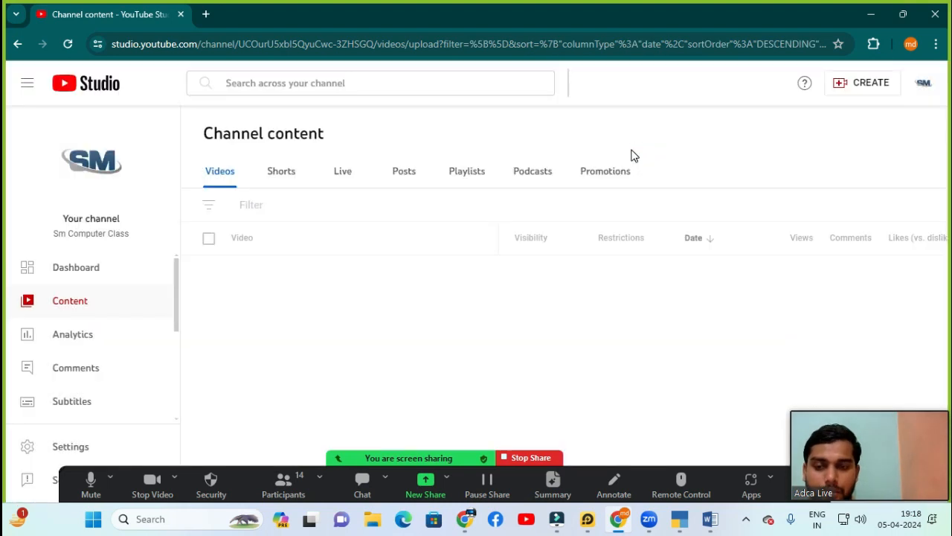
left_click(205, 15)
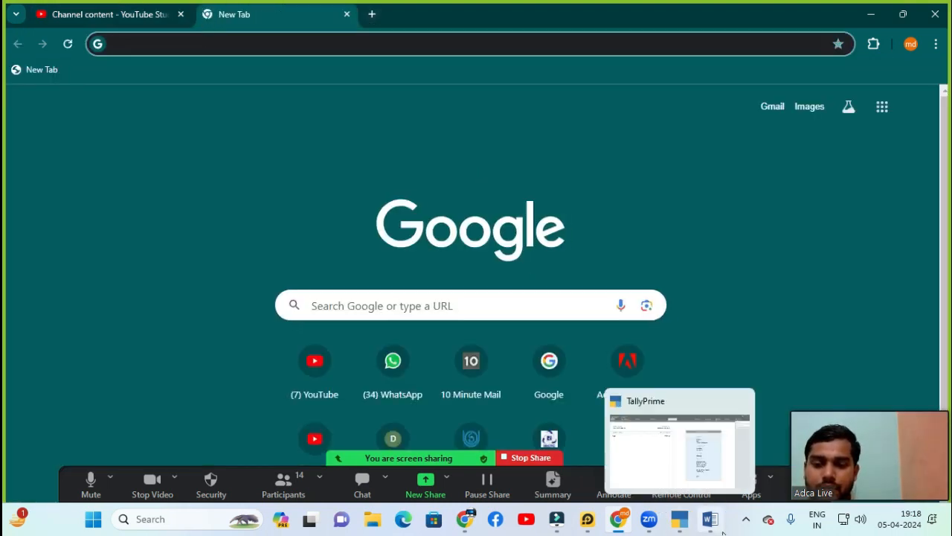
mouse_move(710, 521)
left_click(702, 439)
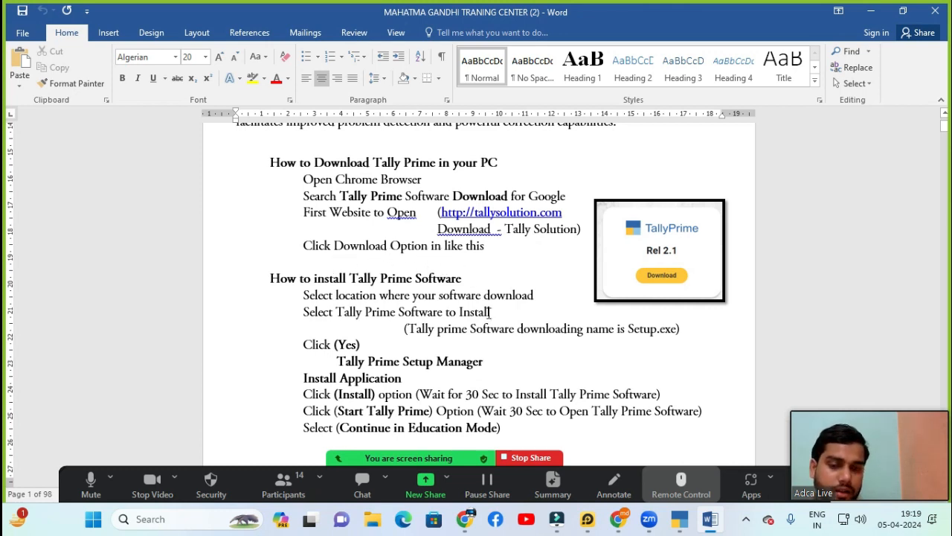
Step: Bring the blank Chrome New Tab page to the front
mouse_move(618, 519)
left_click(627, 478)
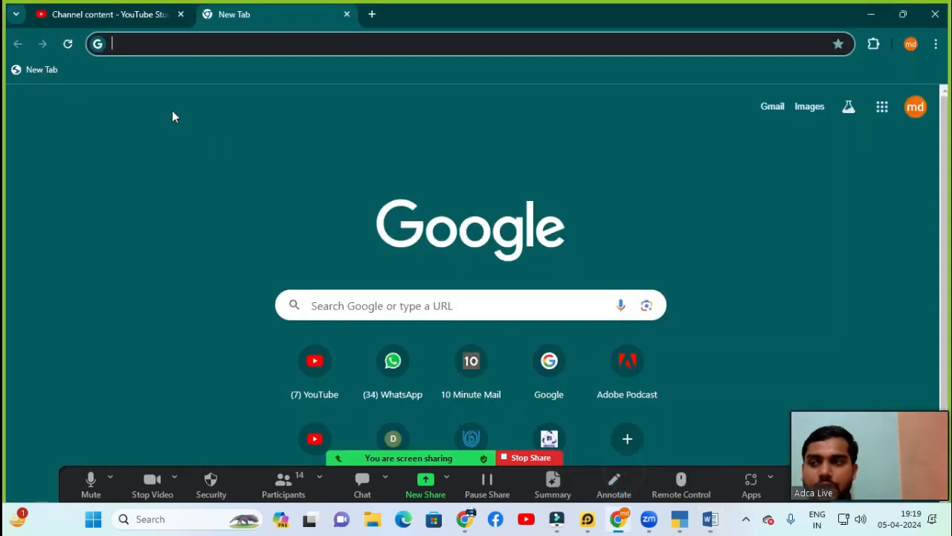
Step: Search Google for 'tally prime download' via the address bar suggestion
left_click(186, 45)
type("t")
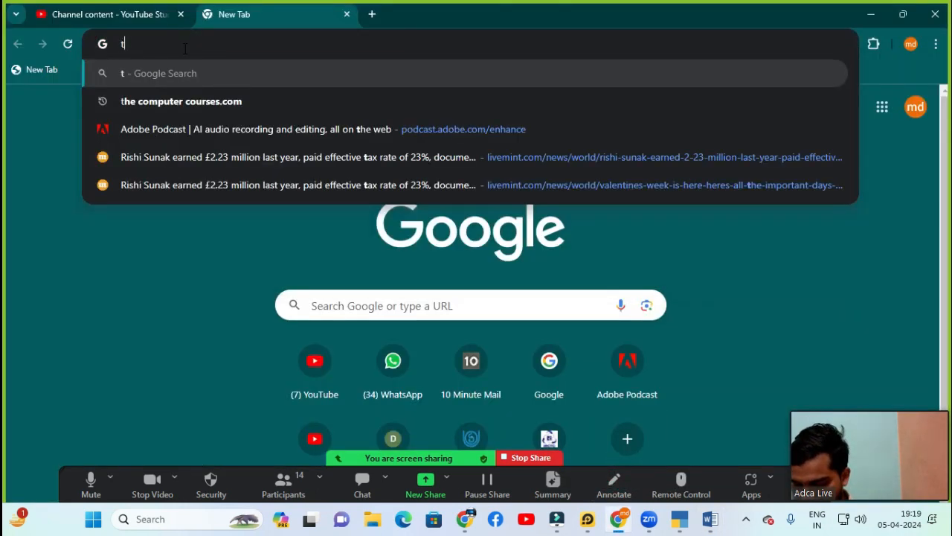
type("ally")
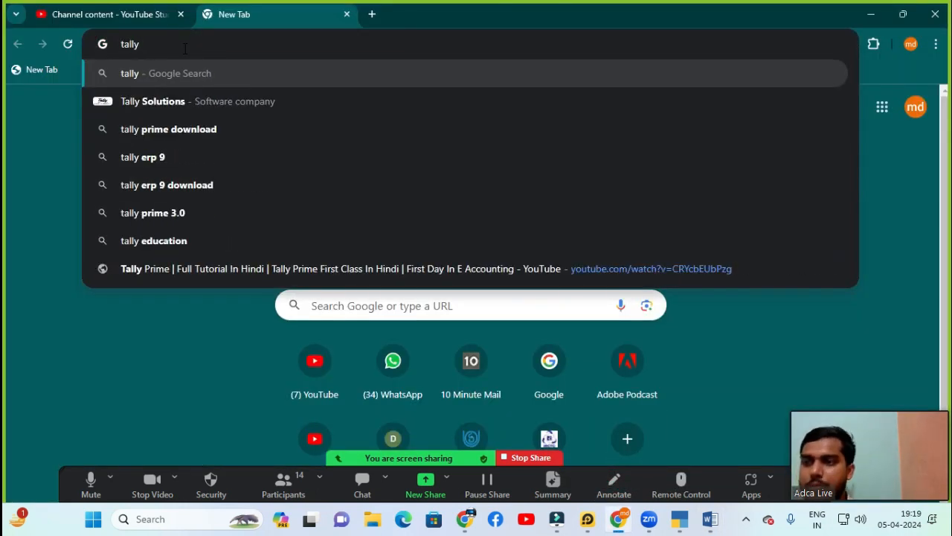
key("Down")
key("Down")
key("Return")
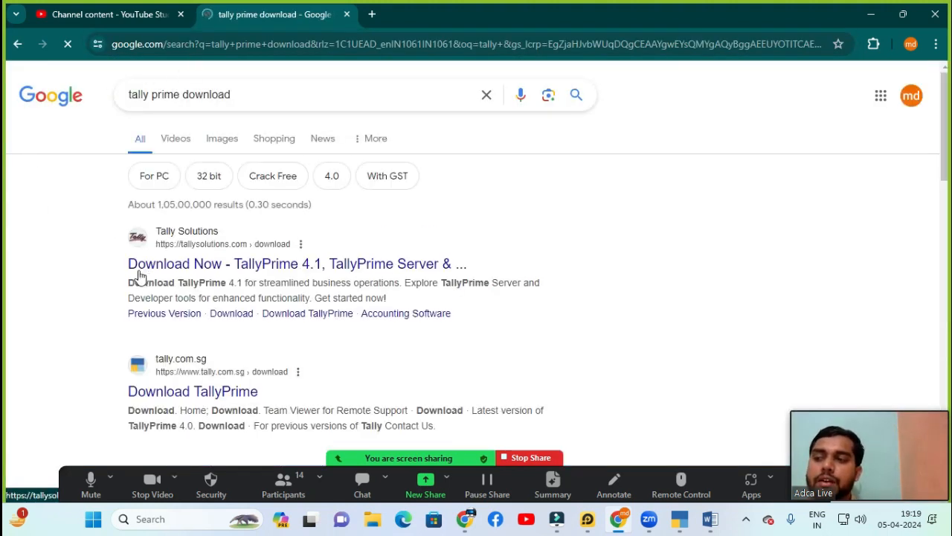
Step: Open the Tally Solutions TallyPrime 4.1 download page and scroll to the Rel 4.1 downloads
left_click(181, 268)
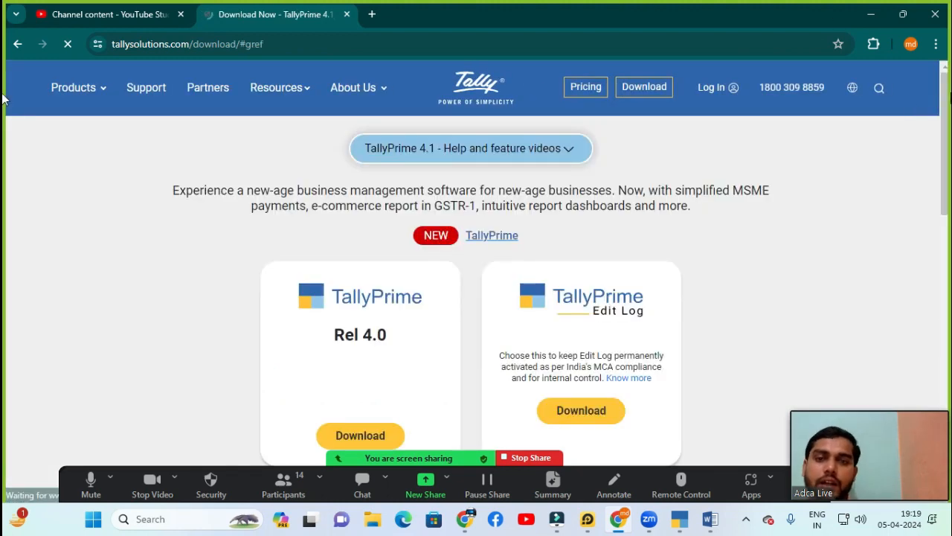
left_click_drag(944, 95, 939, 142)
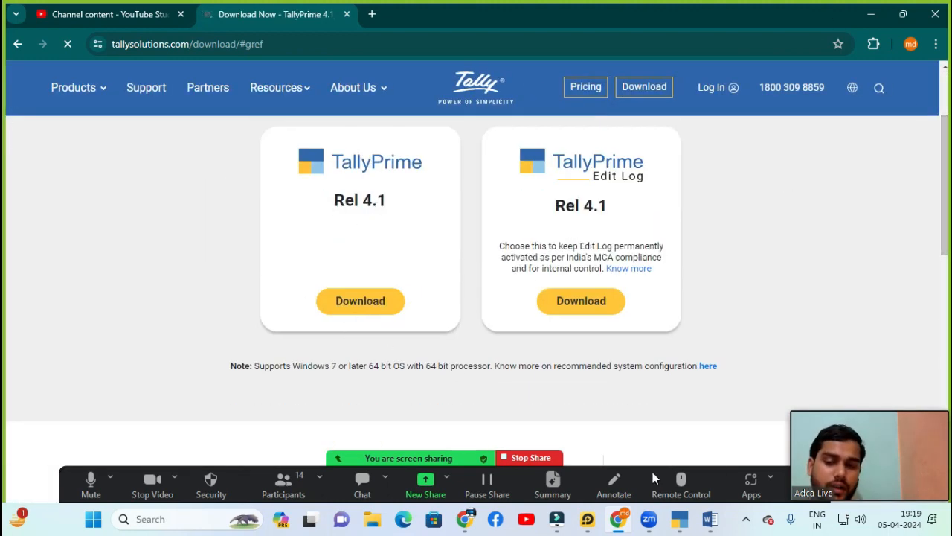
mouse_move(709, 529)
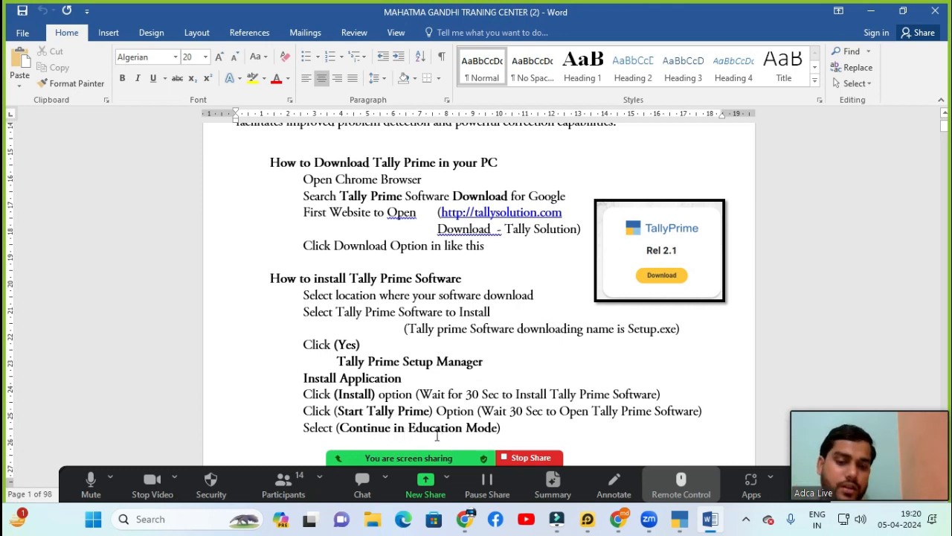
Step: Jump to page 2 of the notes on opening Tally and creating a company
key("Page_Down")
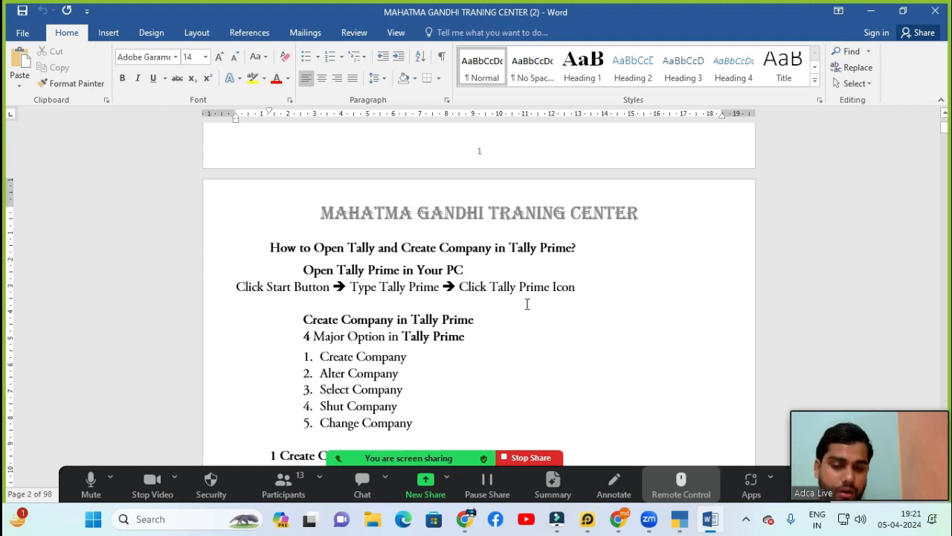
Step: Show Zoom's participants panel, open and close its More menu, and drag it to the left edge
left_click(308, 485)
left_click(308, 353)
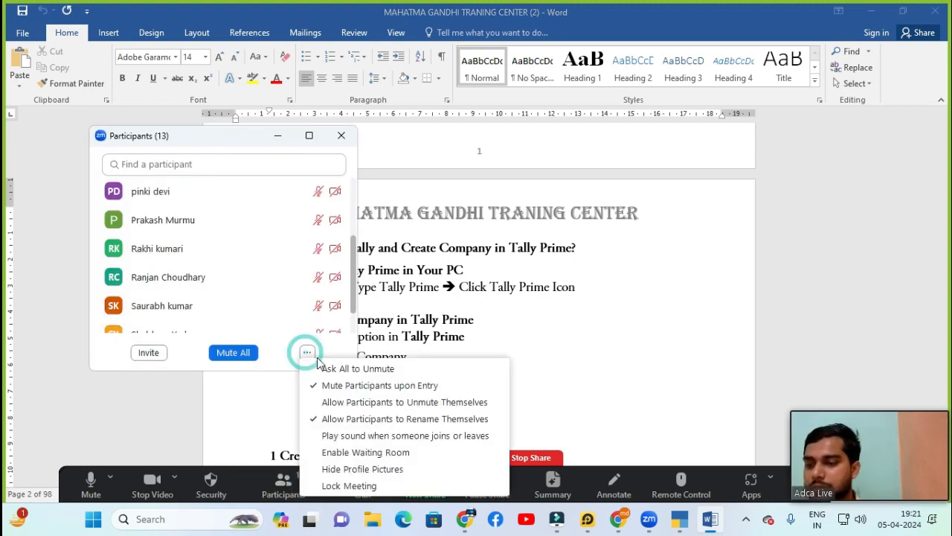
left_click(309, 355)
left_click_drag(224, 135, 145, 136)
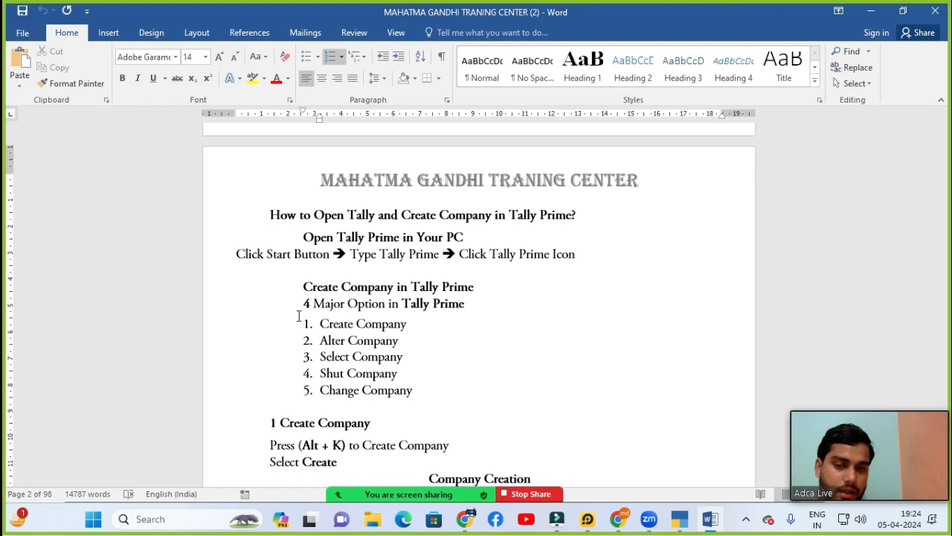
Step: Read the Word notes from the Company Creation heading and data path down to Alter Company on page 3
scroll(332, 208, "down", 3)
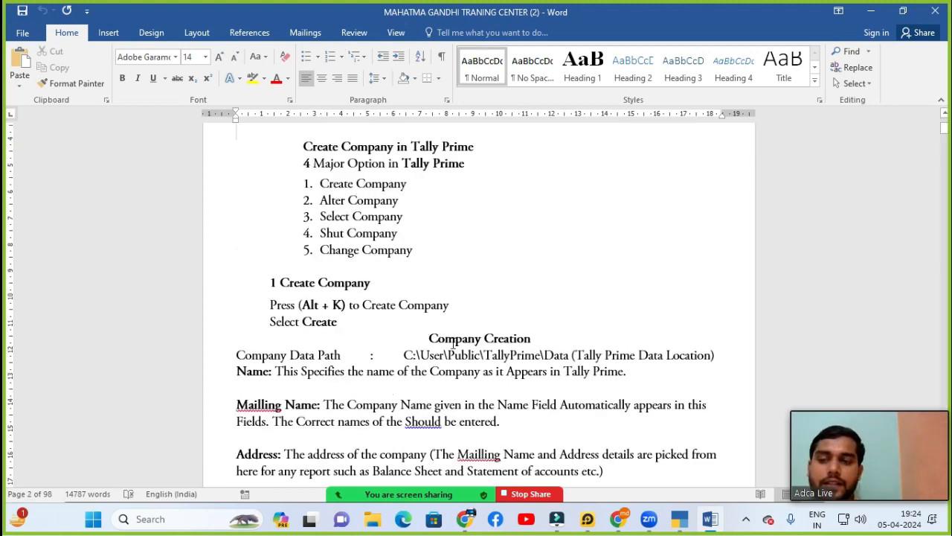
left_click(271, 344)
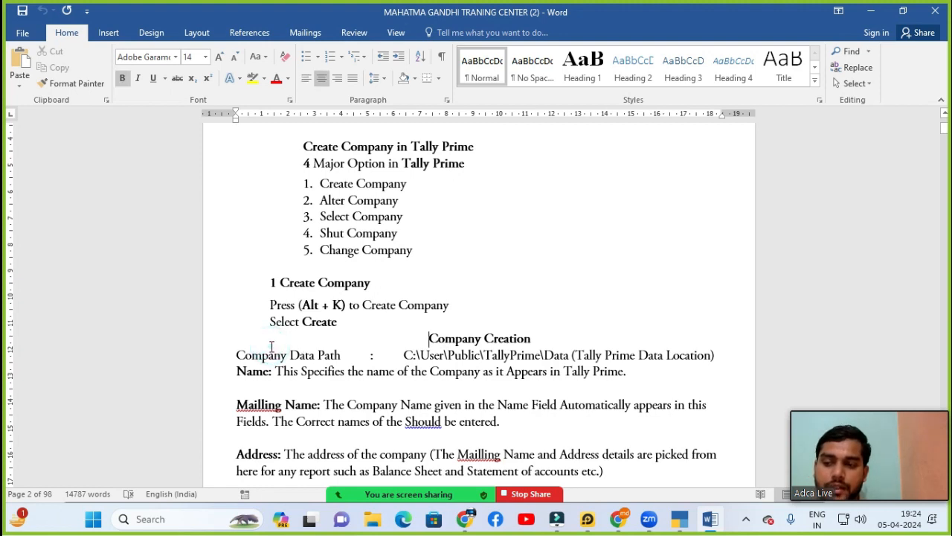
left_click(430, 360)
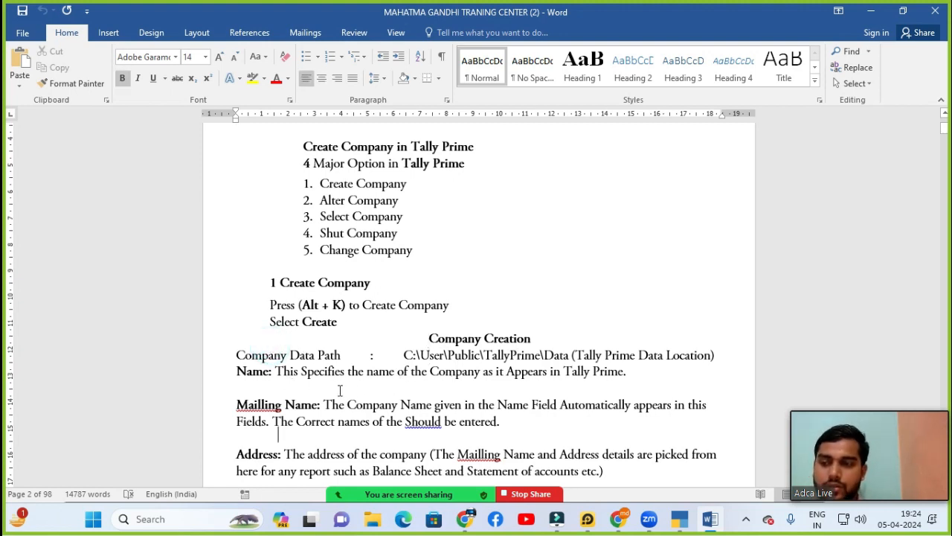
scroll(348, 390, "down", 2)
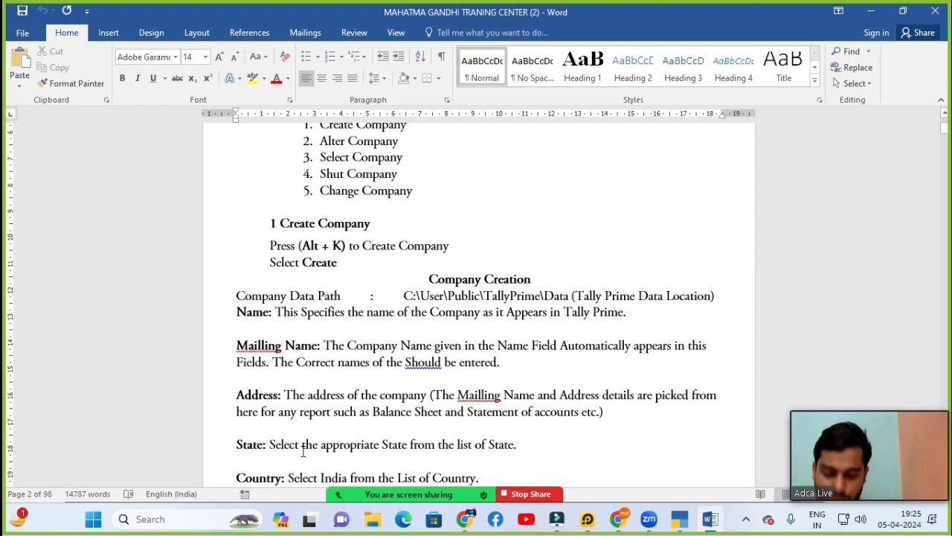
scroll(286, 305, "down", 5)
scroll(287, 305, "down", 5)
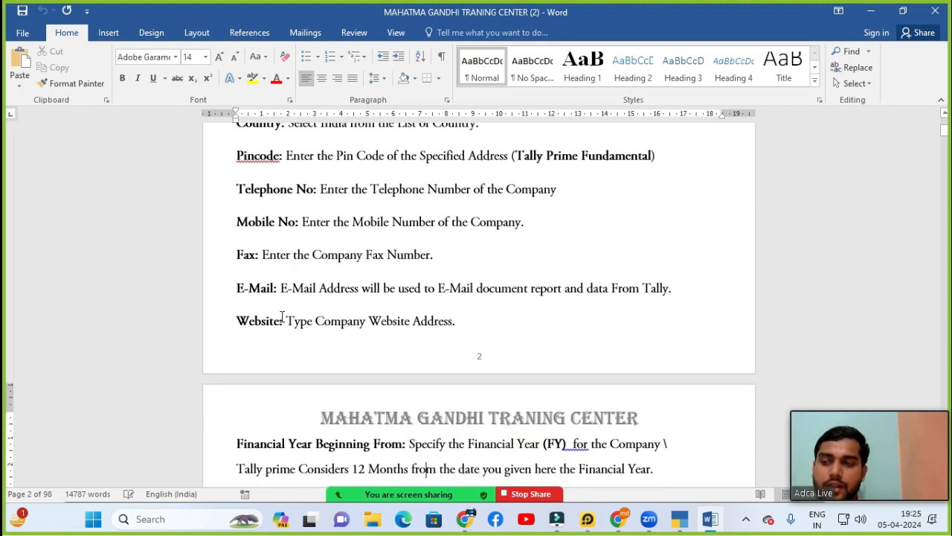
scroll(265, 342, "down", 3)
scroll(282, 409, "down", 3)
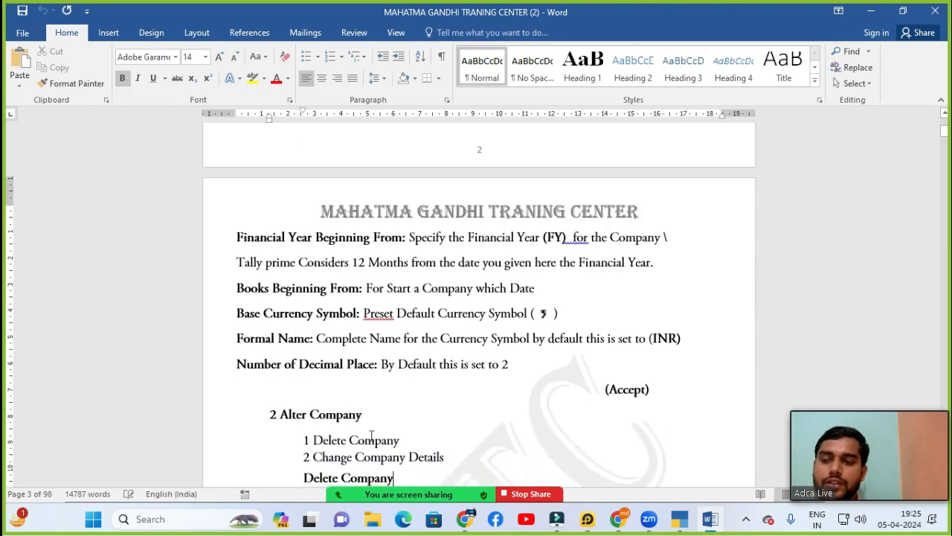
left_click(687, 395)
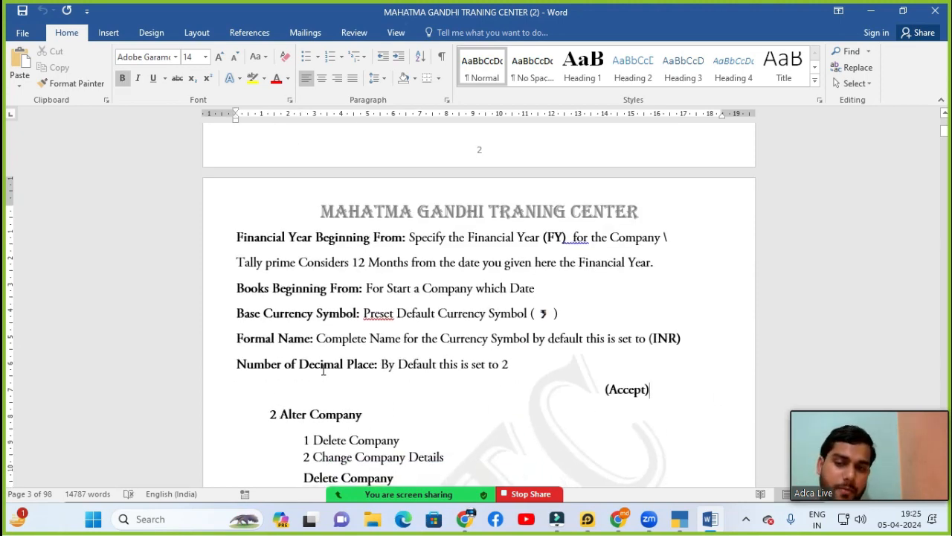
Step: Bring TallyPrime to the front and open the K: Company menu on the Gateway of Tally
mouse_move(677, 519)
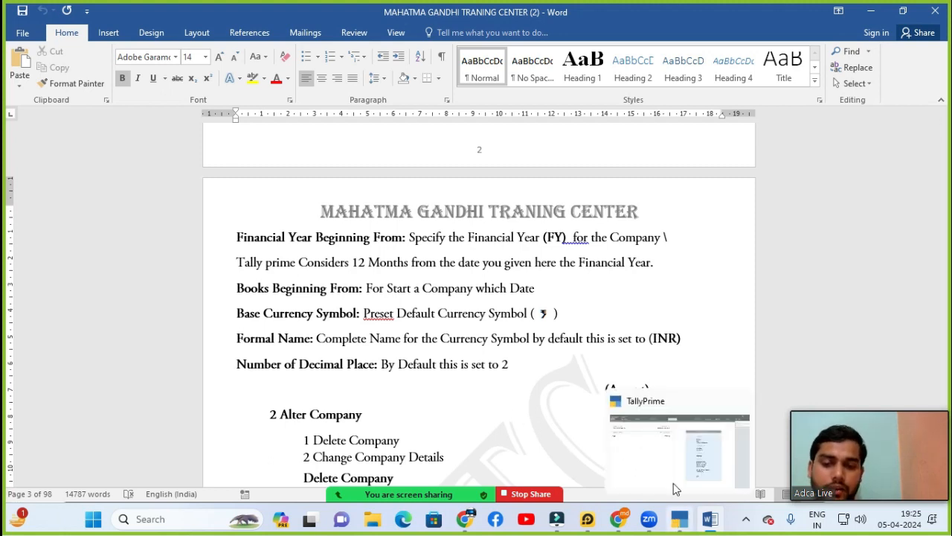
left_click(673, 463)
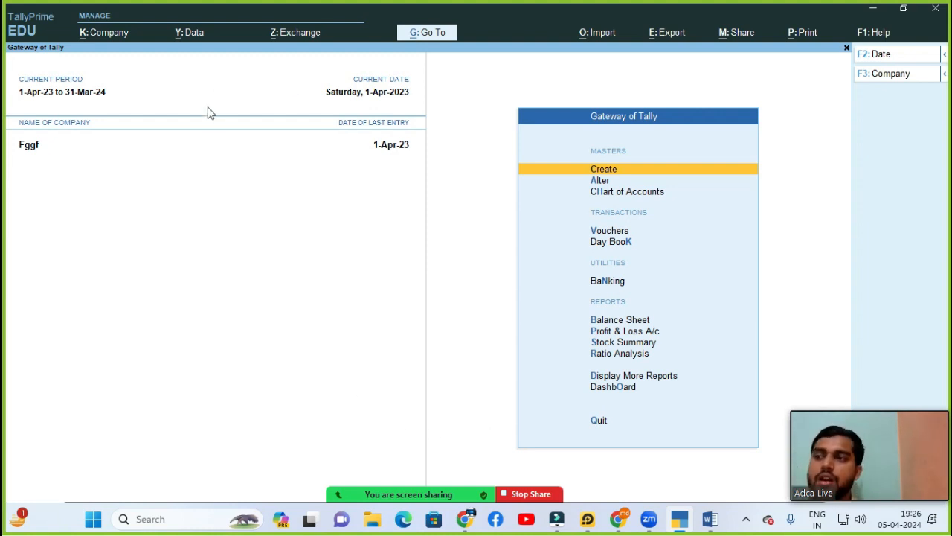
left_click(110, 32)
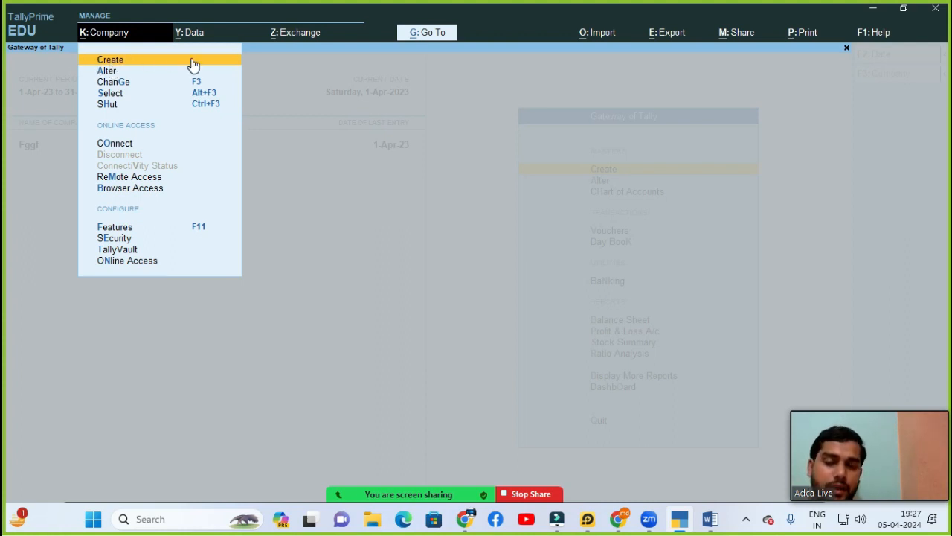
Step: Choose Create in the Company menu to get a blank Company Creation form
left_click(139, 59)
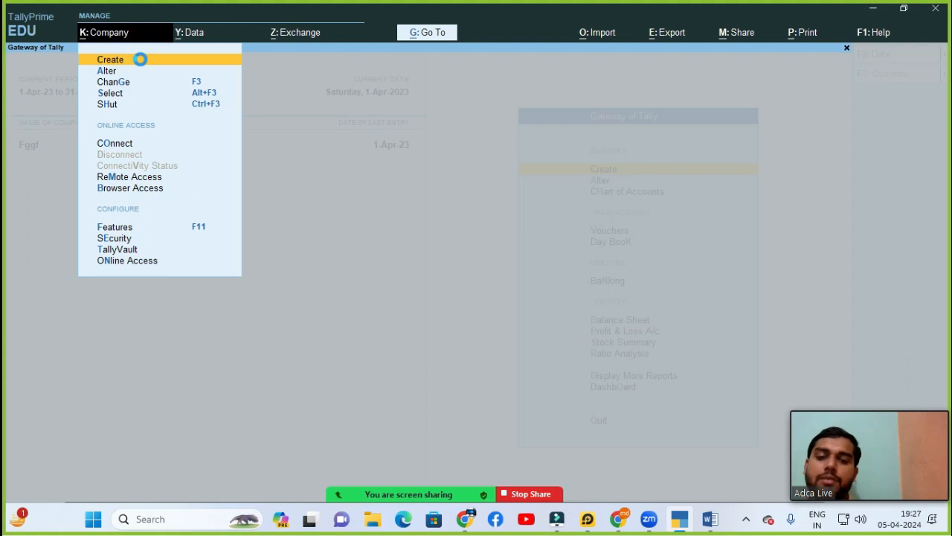
left_click(141, 61)
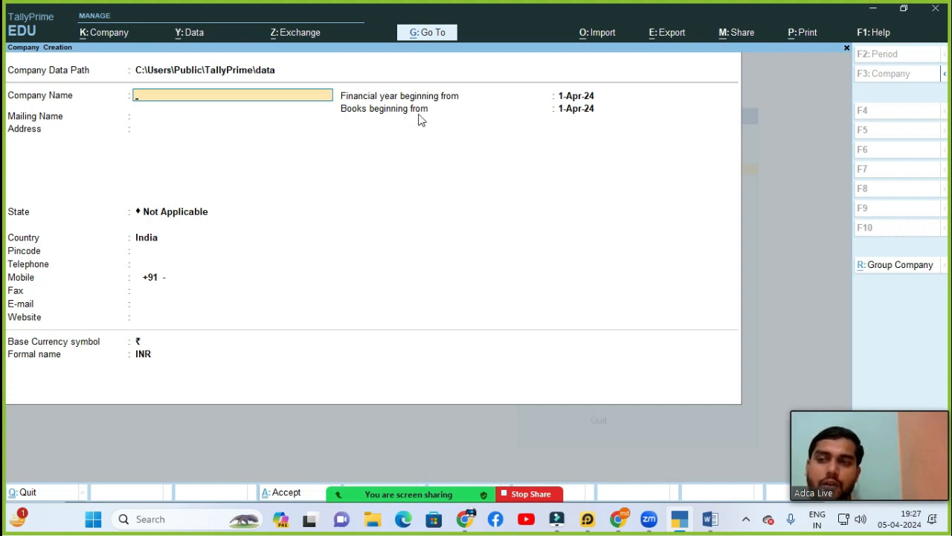
Step: Switch to Word and read the company field notes through the currency section, then return to TallyPrime
mouse_move(711, 519)
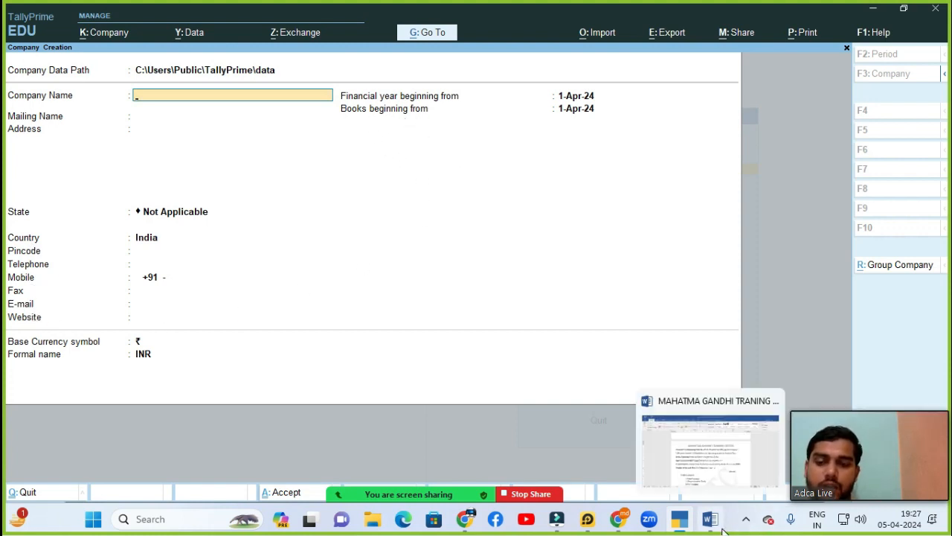
left_click(698, 467)
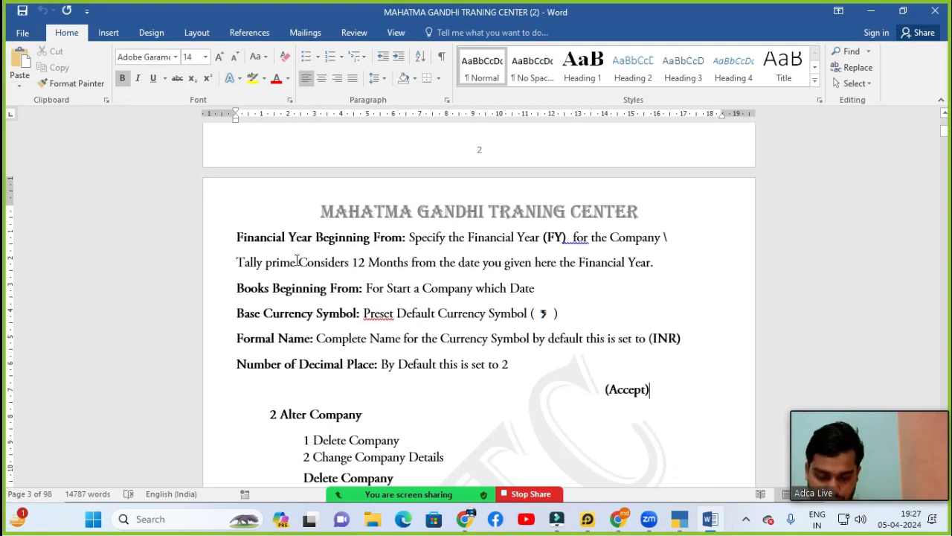
scroll(297, 260, "up", 5)
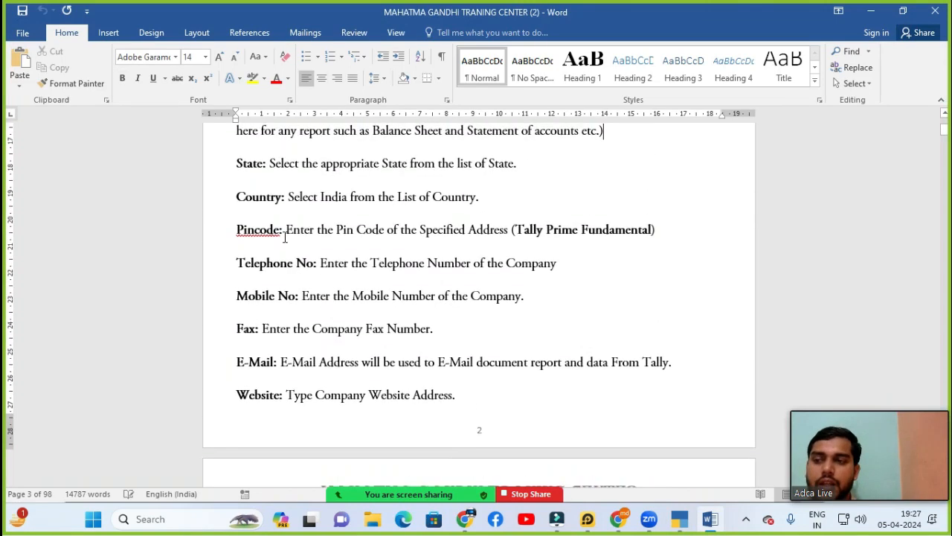
scroll(281, 214, "up", 3)
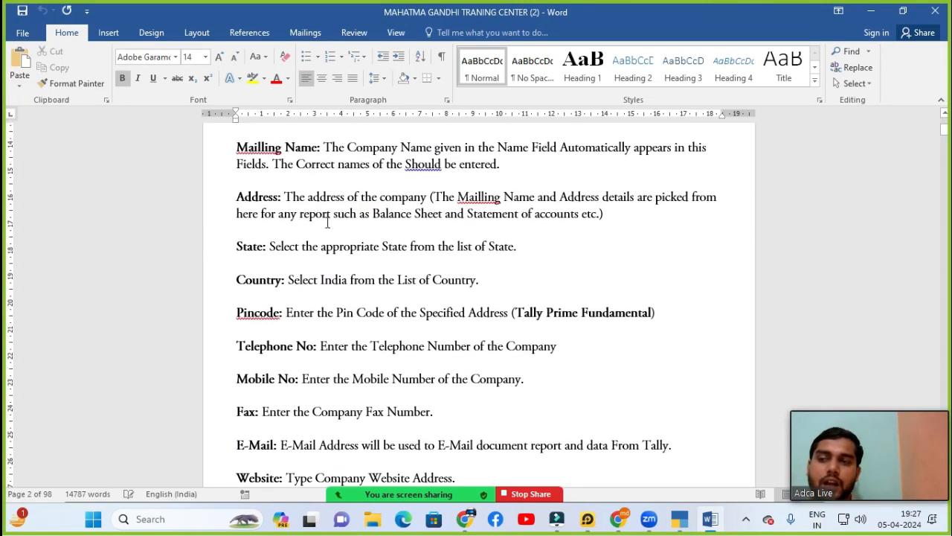
scroll(258, 213, "up", 1)
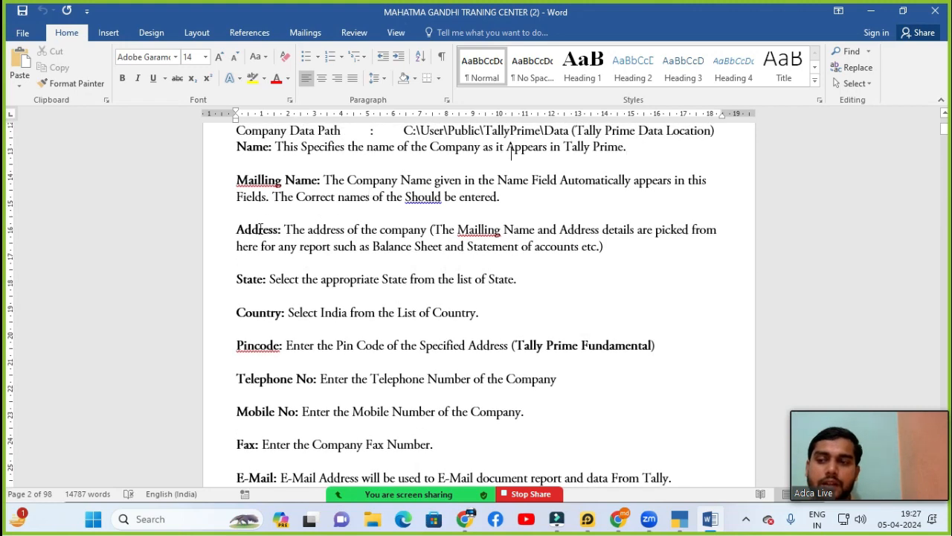
key("Down")
key("Down")
key("Down")
key("Down")
key("Down")
key("Down")
key("Down")
key("Down")
key("Down")
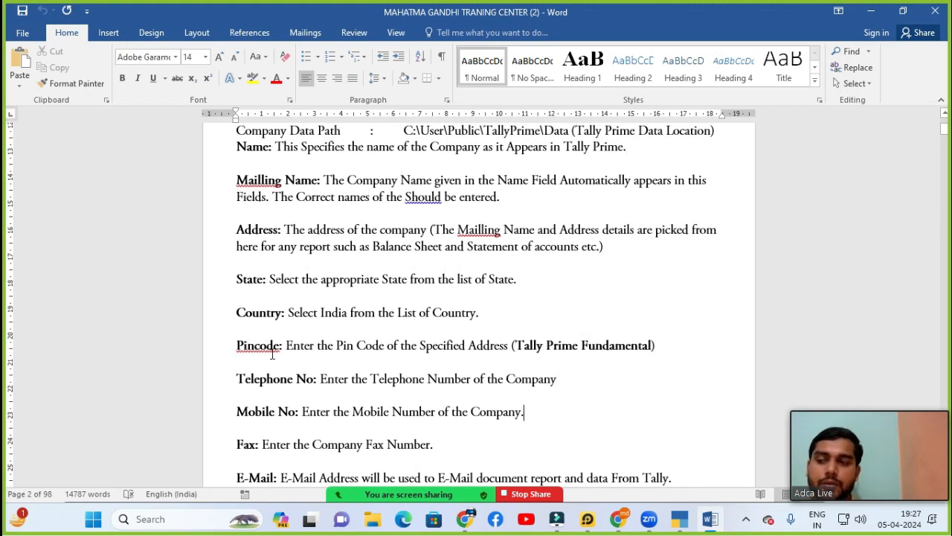
key("Down")
key("Down")
key("Down")
key("Down")
key("Down")
key("Down")
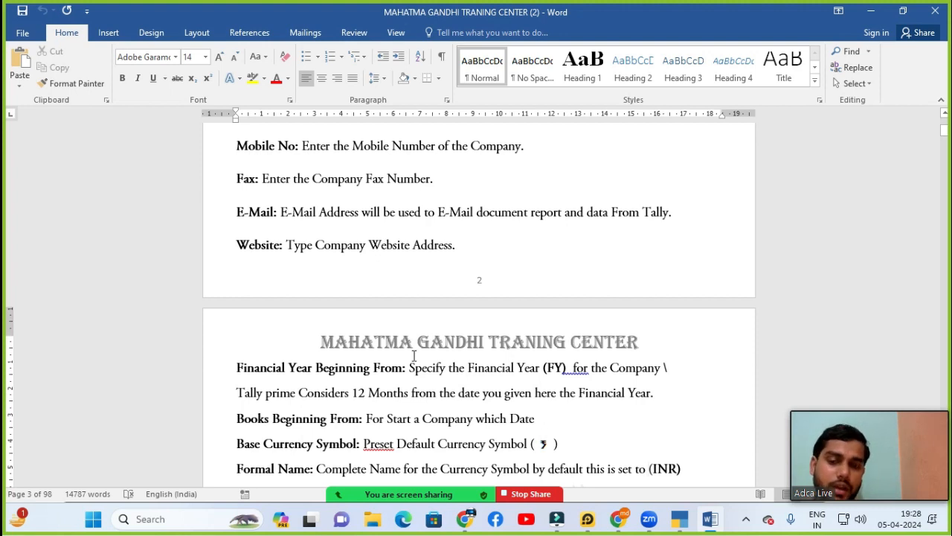
left_click(680, 461)
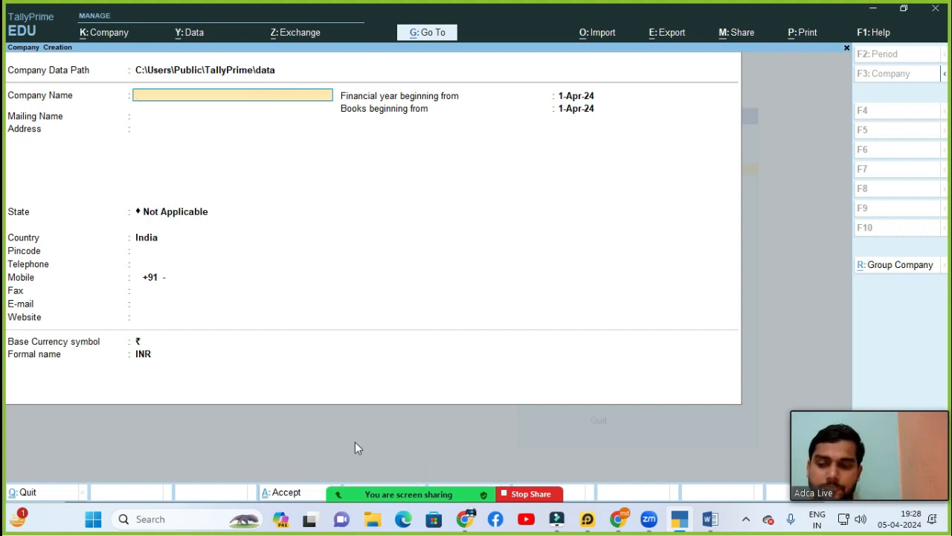
Step: Open File Explorer from the taskbar, leaving the Company Creation form unfilled
left_click(375, 525)
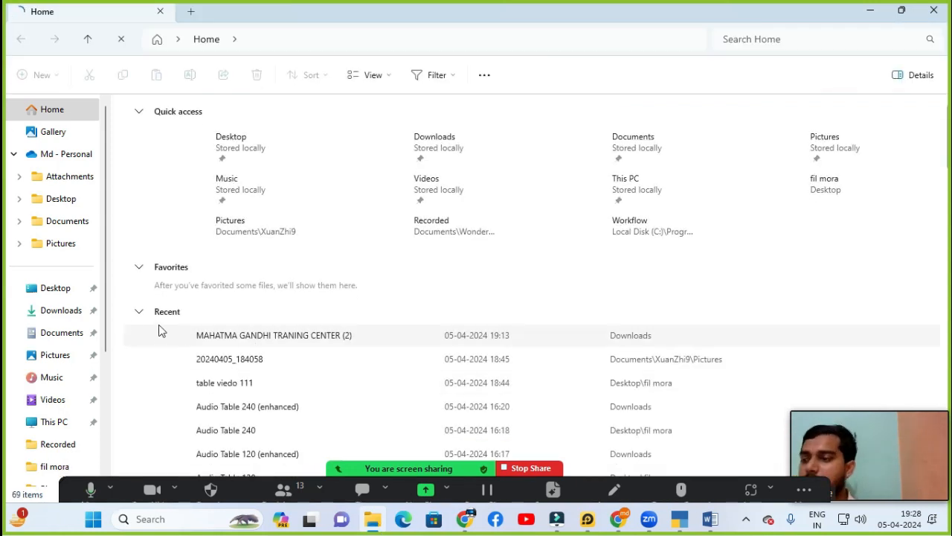
Step: Open the Local Disk (C:) drive in File Explorer, briefly checking TallyPrime's form in between
left_click_drag(105, 247, 105, 355)
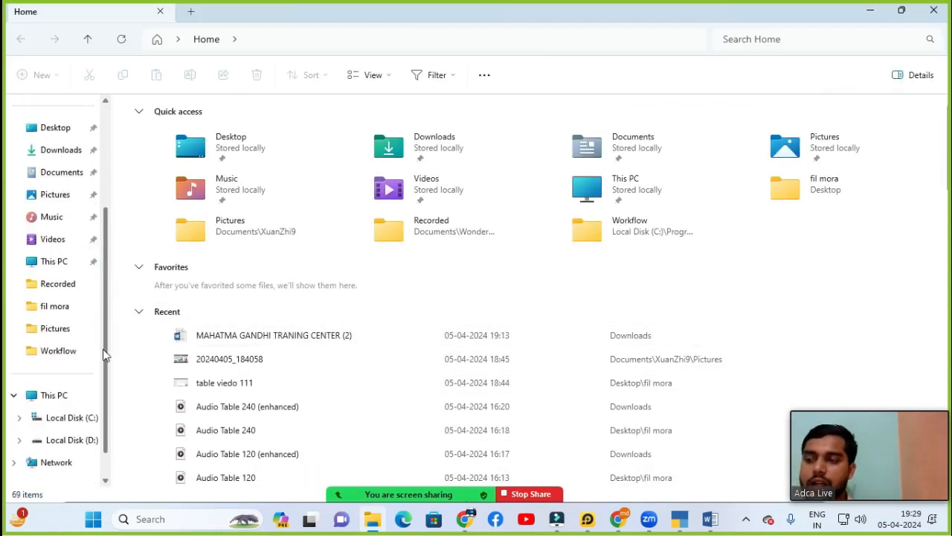
left_click(71, 418)
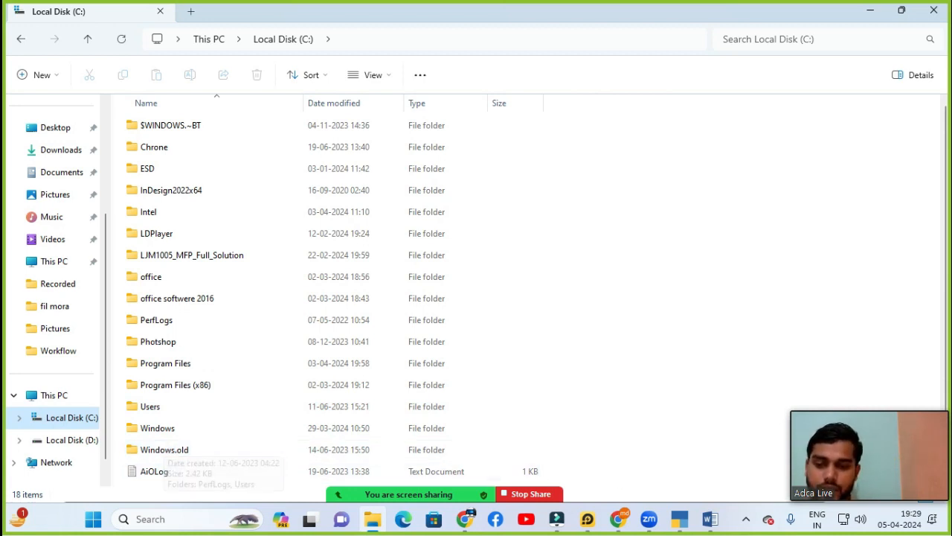
mouse_move(679, 518)
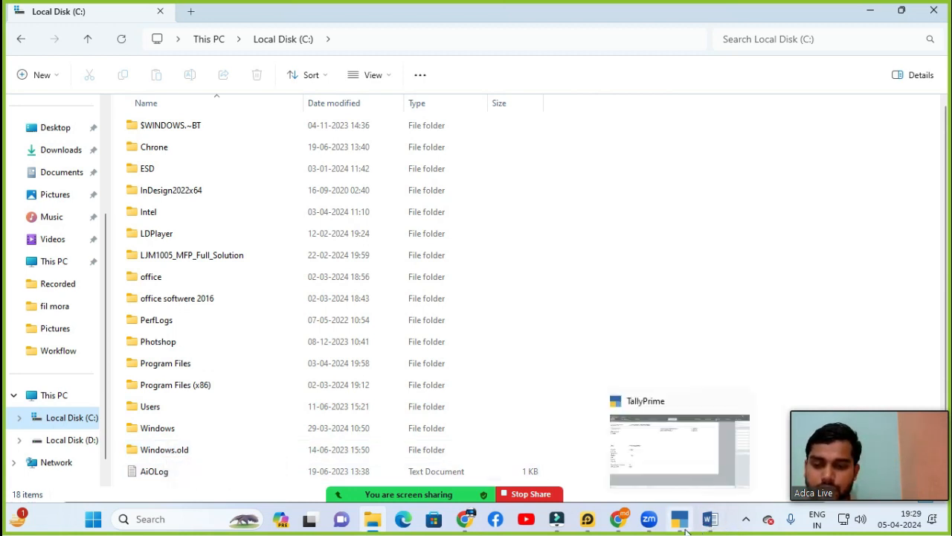
left_click(677, 462)
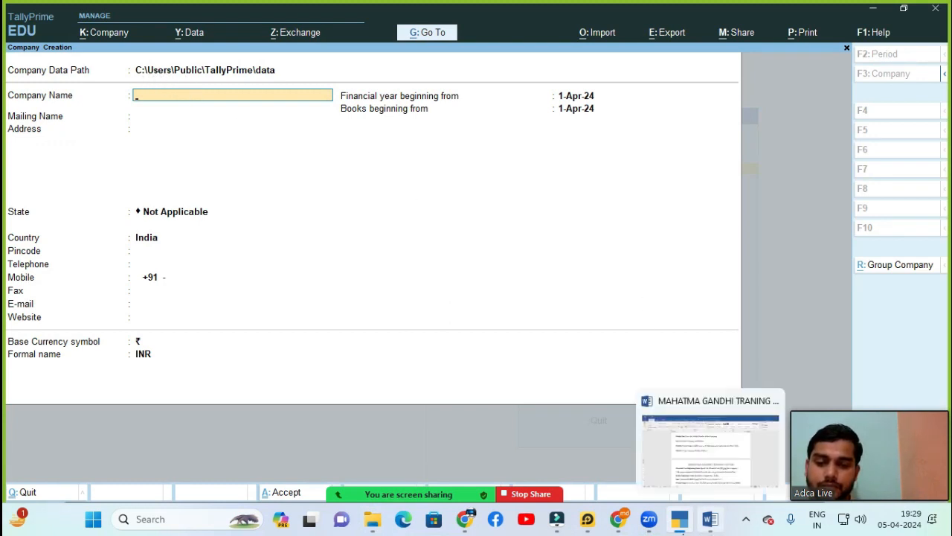
left_click(373, 518)
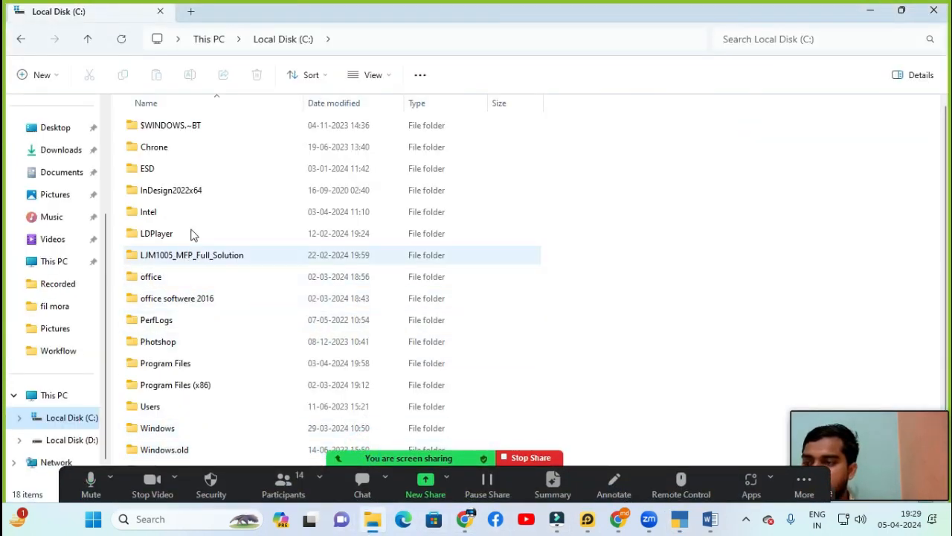
Step: Go into Users\Public\TallyPrime\data and browse the numbered company folders, ending at 100000
double_click(162, 413)
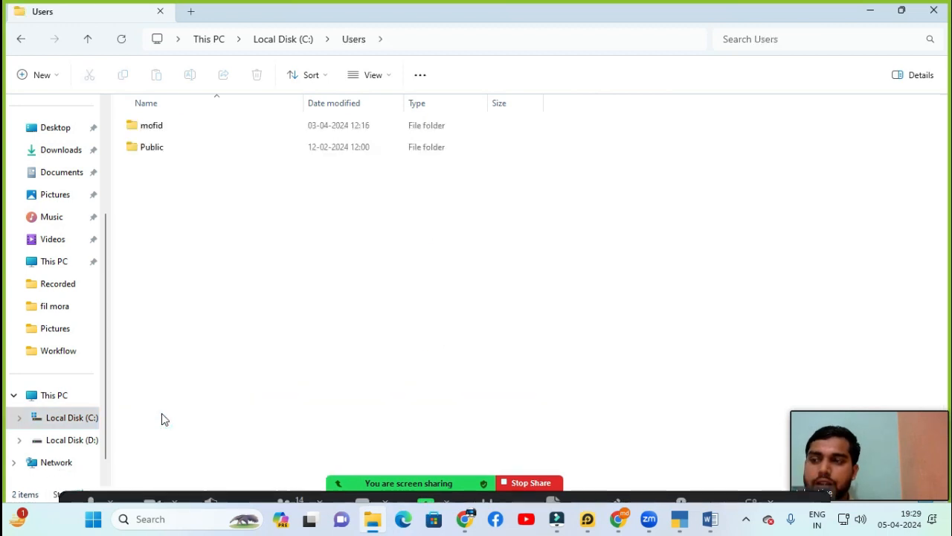
double_click(153, 150)
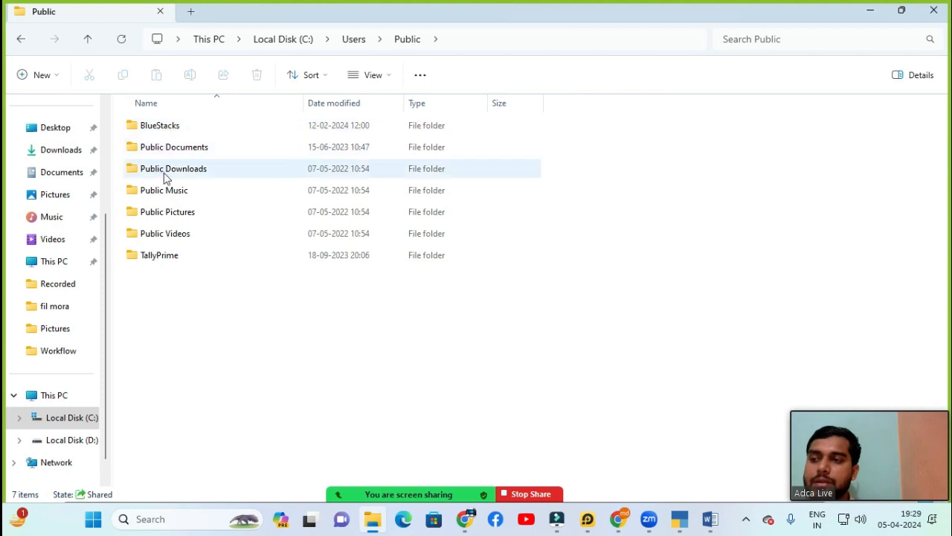
double_click(198, 260)
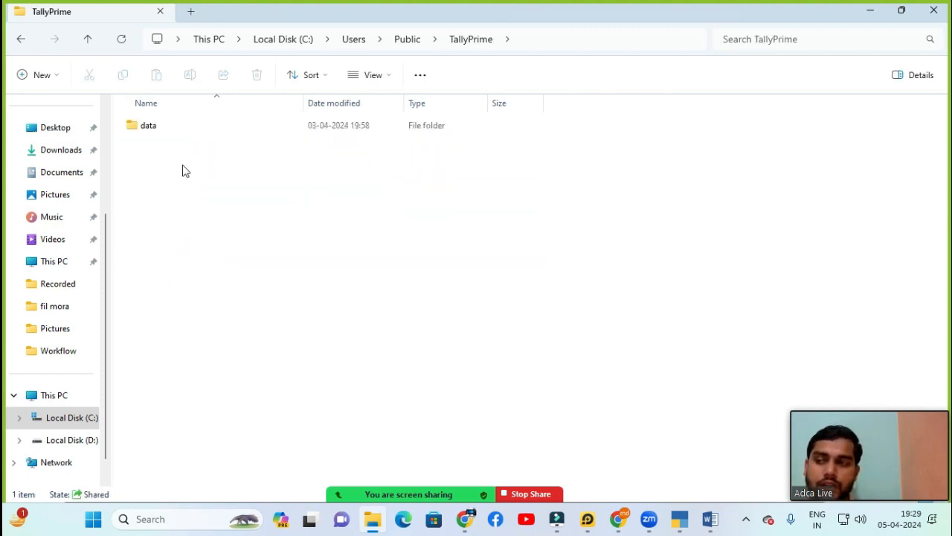
double_click(180, 126)
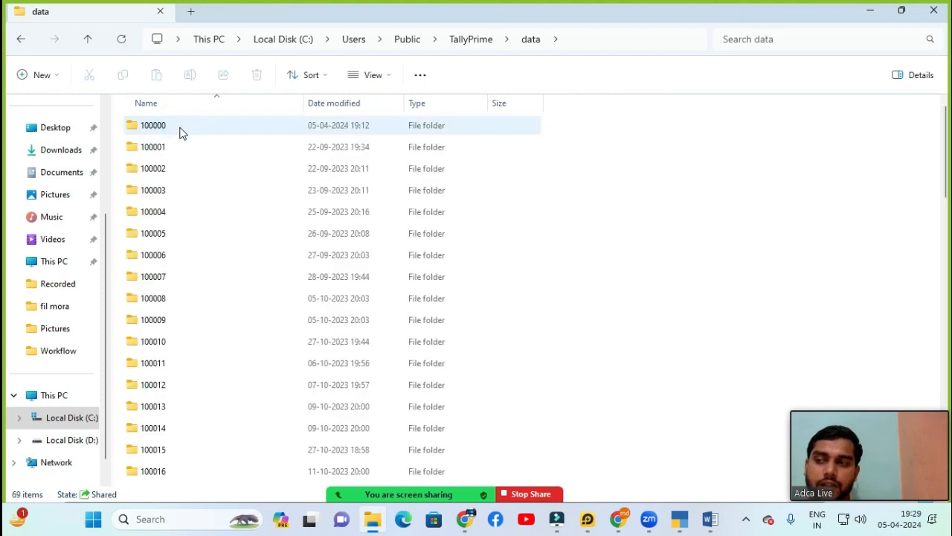
key("Down")
key("Down")
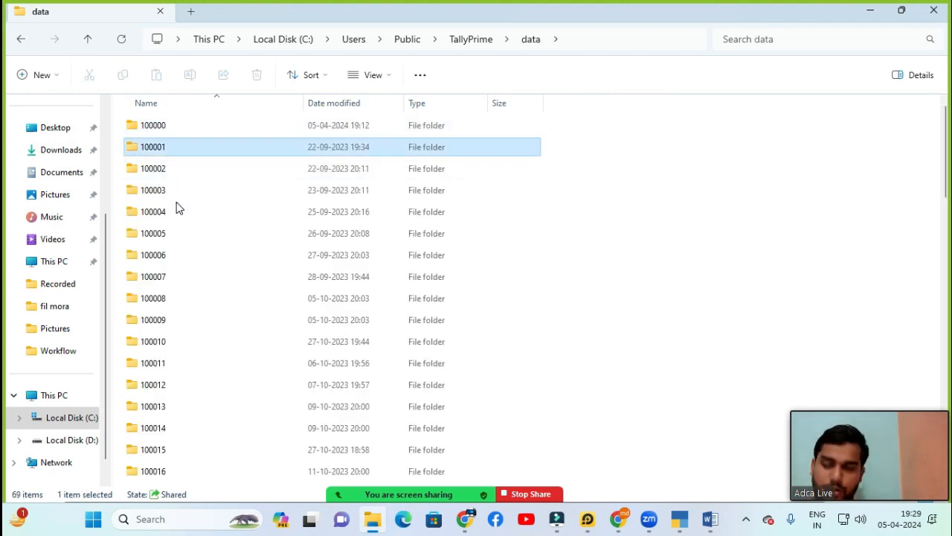
key("Down")
key("Down")
key("Down")
key("Down")
key("Down")
key("Down")
key("Down")
key("Down")
key("Down")
key("Down")
key("Down")
key("Down")
key("Down")
key("Down")
key("Down")
key("Down")
key("Down")
key("Down")
key("Down")
key("Down")
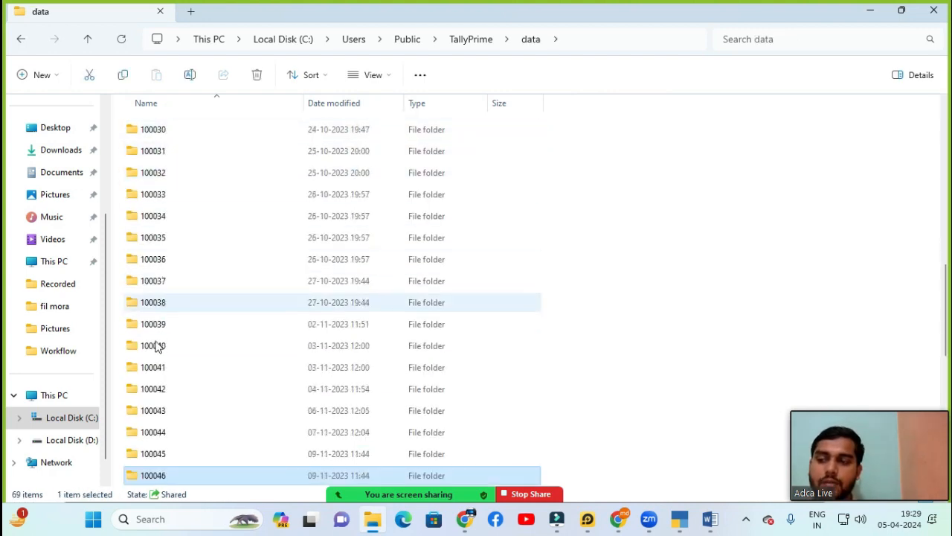
key("Down")
key("Down")
key("Down")
key("Down")
key("Down")
key("Down")
key("Down")
key("Down")
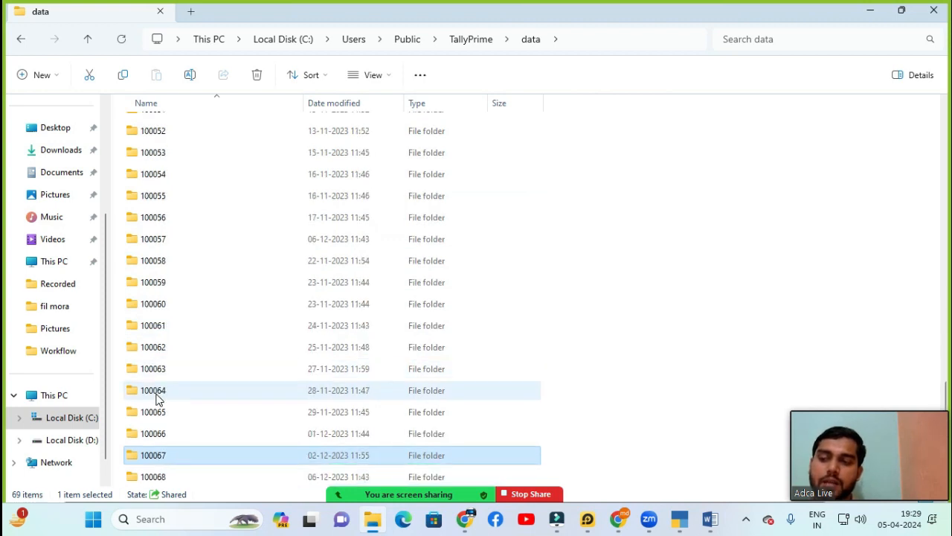
key("Up")
key("Up")
key("Up")
key("Up")
key("Up")
key("Up")
key("Up")
key("Up")
key("Up")
key("Up")
key("Up")
key("Up")
key("Up")
key("Up")
key("Up")
key("Up")
key("Up")
key("Up")
key("Up")
key("Up")
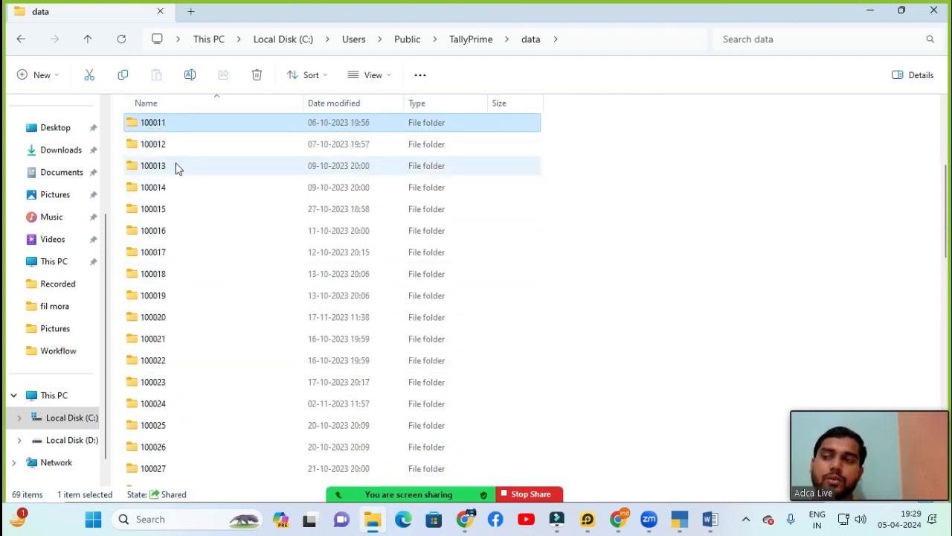
key("Up")
key("Up")
key("Up")
key("Up")
key("Up")
key("Up")
key("Up")
key("Up")
key("Up")
key("Up")
key("Up")
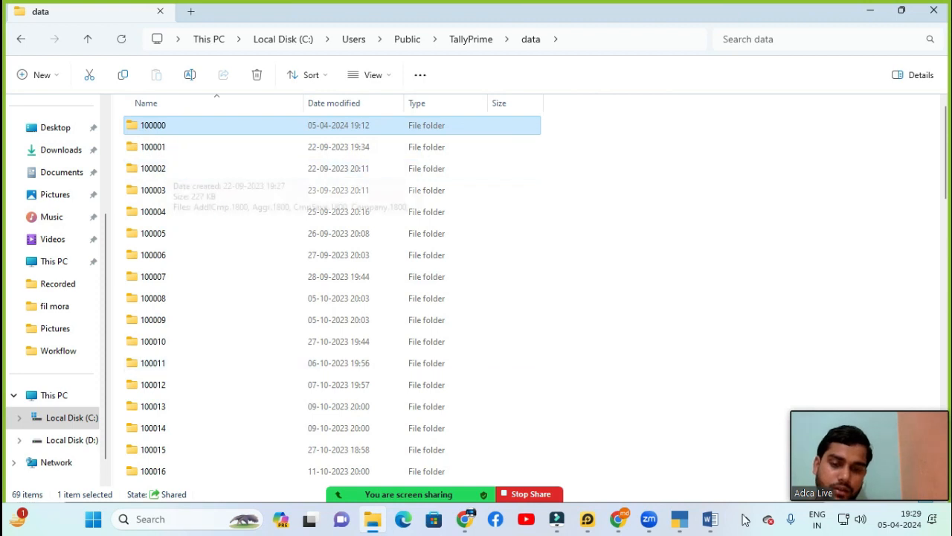
Step: Name the new company Mgtc.Pvt.Ltd, keep it as the mailing name, and start the address
mouse_move(712, 523)
mouse_move(679, 521)
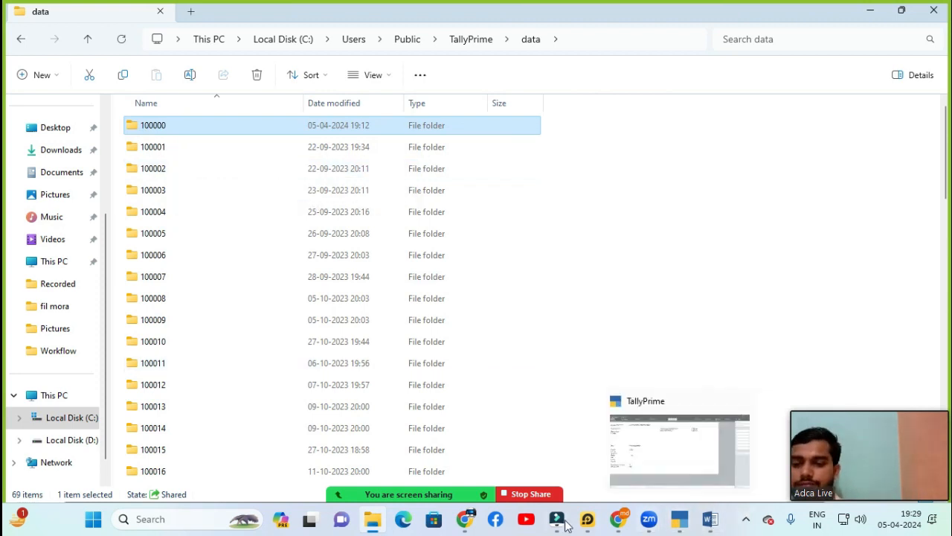
left_click(674, 447)
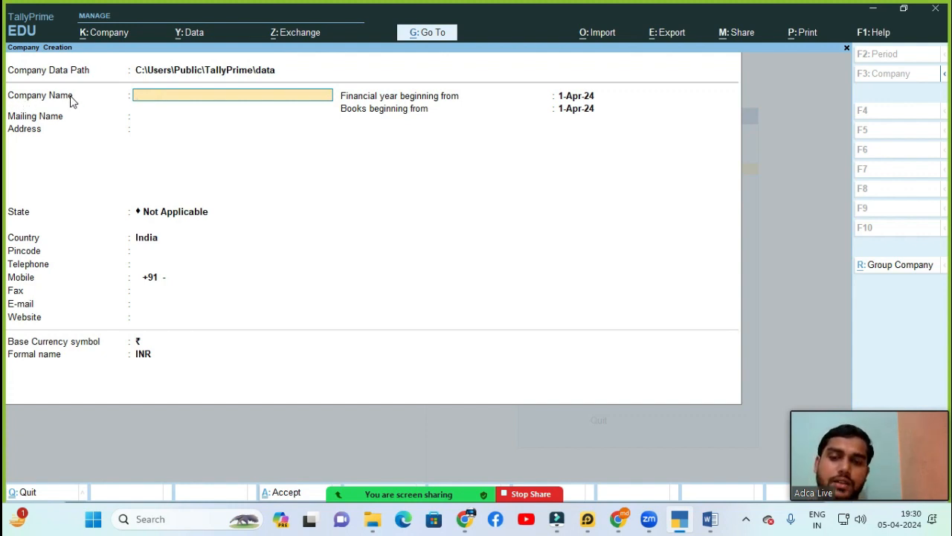
type("Mgtc.Pvt.Ltd")
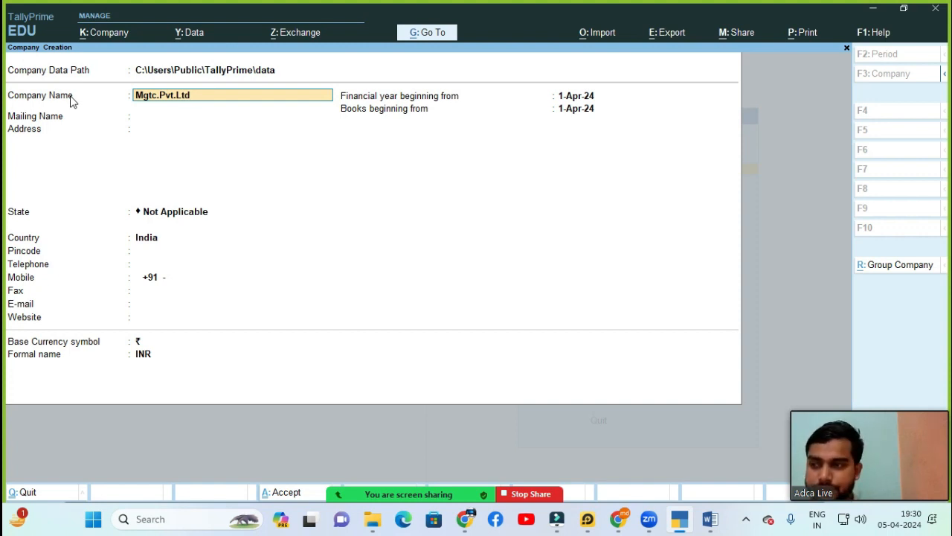
key("Return")
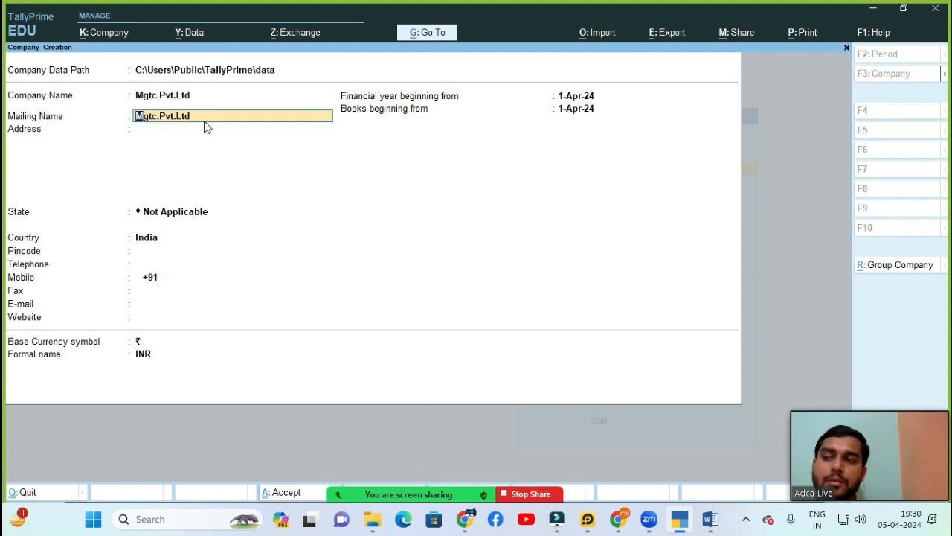
left_click(146, 130)
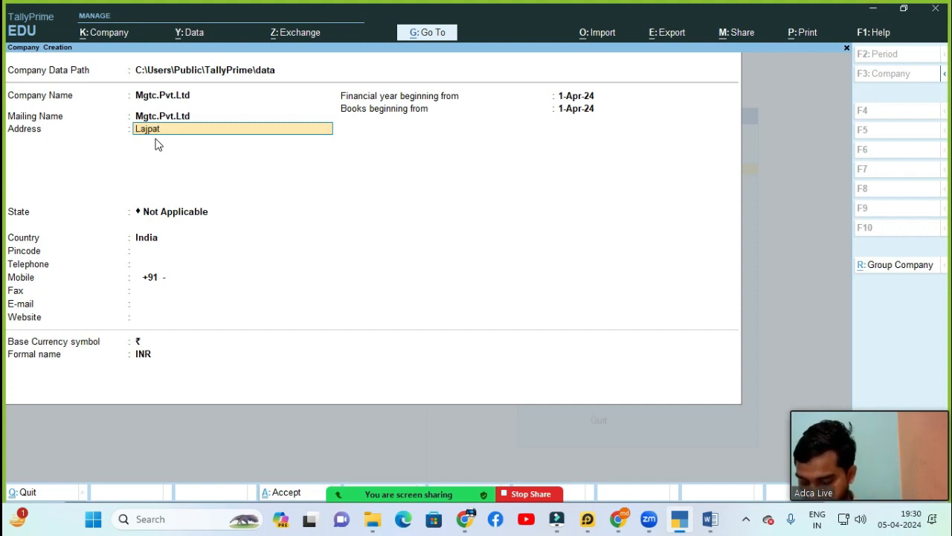
Step: Finish the company's two-line address and bring up the List of States
type("Nagar")
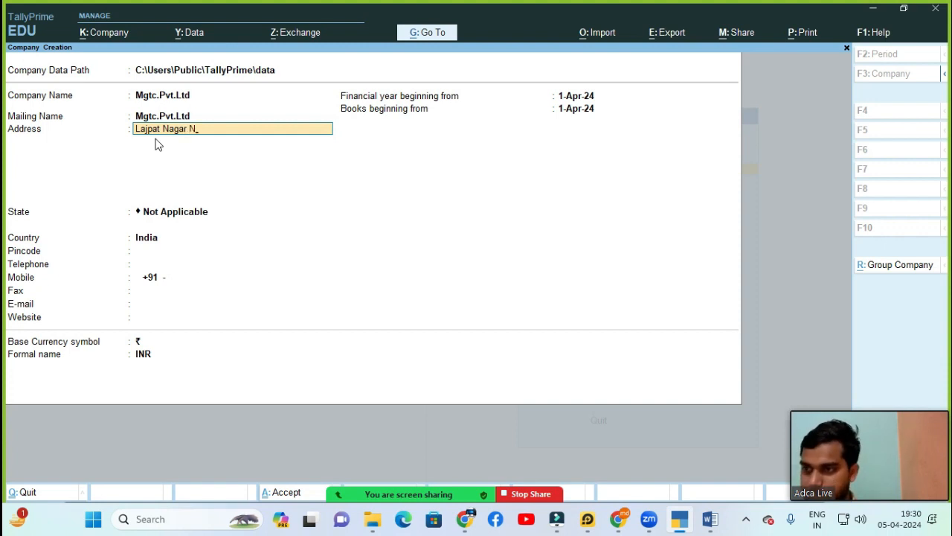
key("Return")
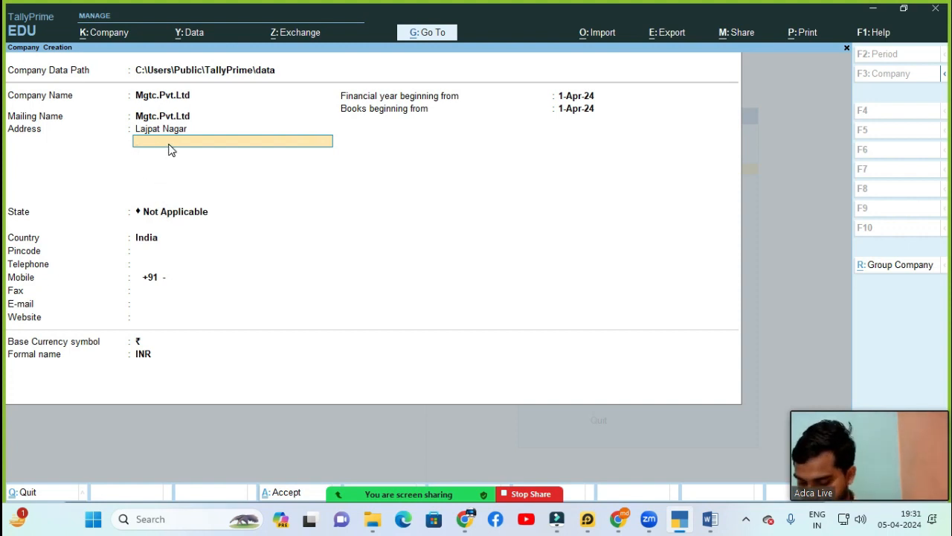
type("New Delhi")
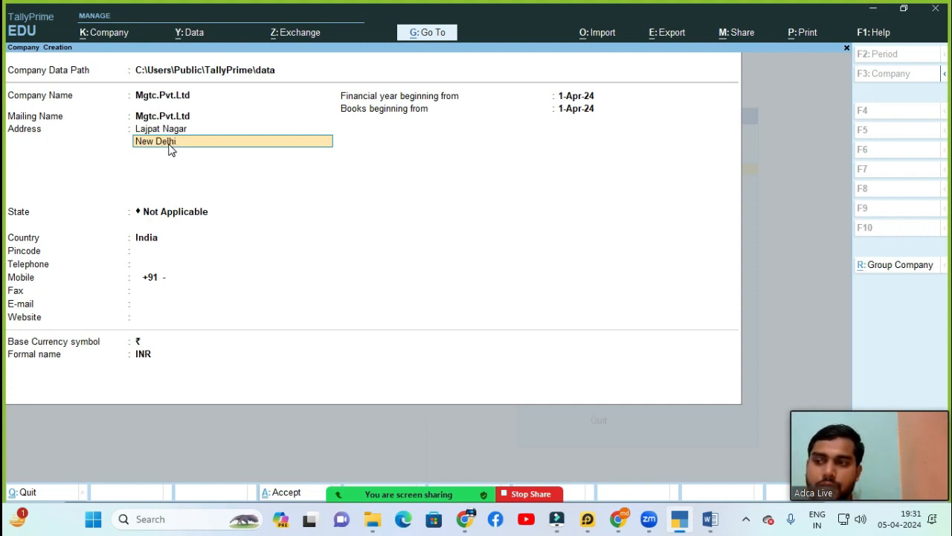
key("Return")
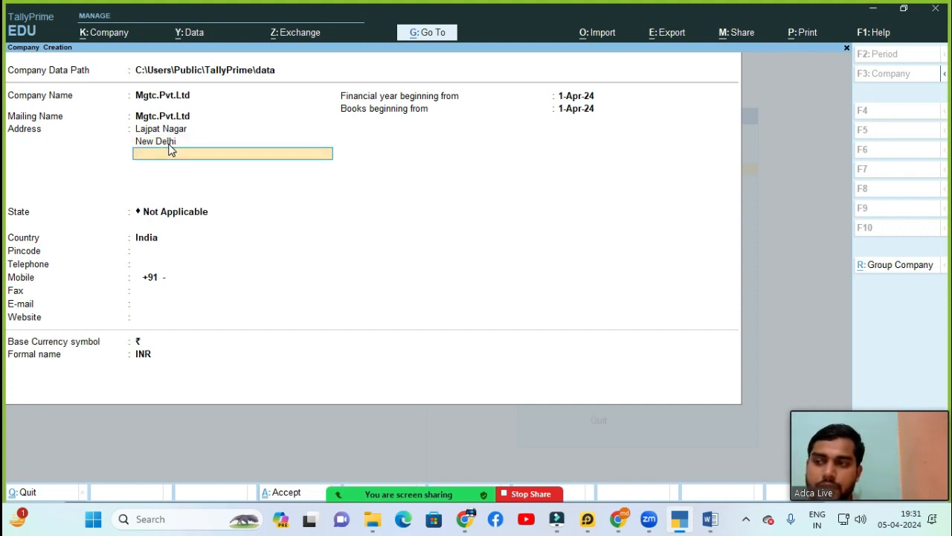
key("Return")
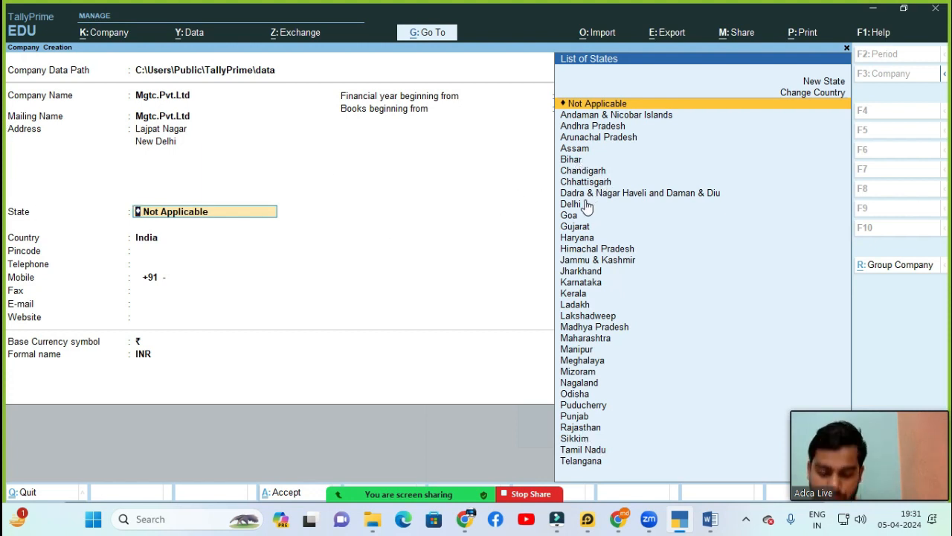
Step: Set State to Delhi, then enter the company's pincode and telephone number
key("Down")
key("Down")
key("Down")
key("Down")
key("Down")
key("Down")
key("Down")
key("Down")
key("Down")
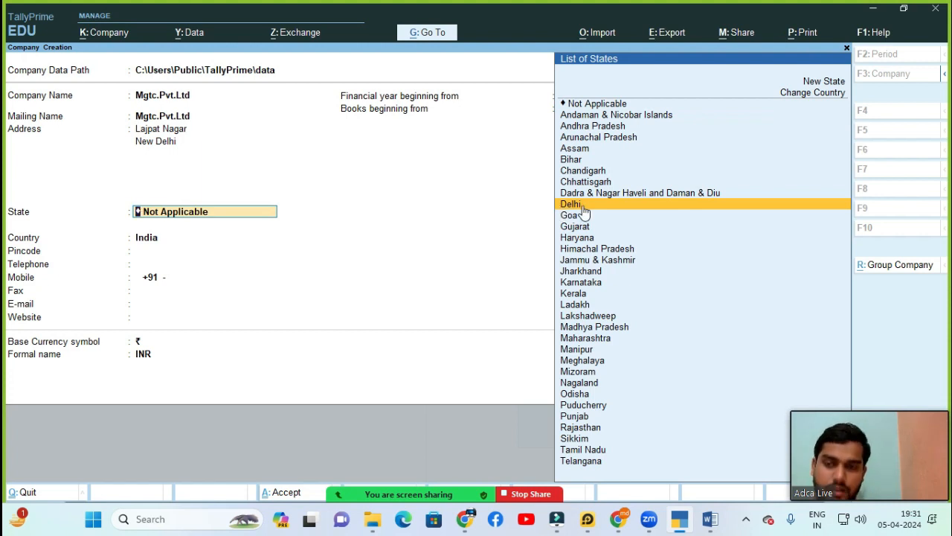
key("Return")
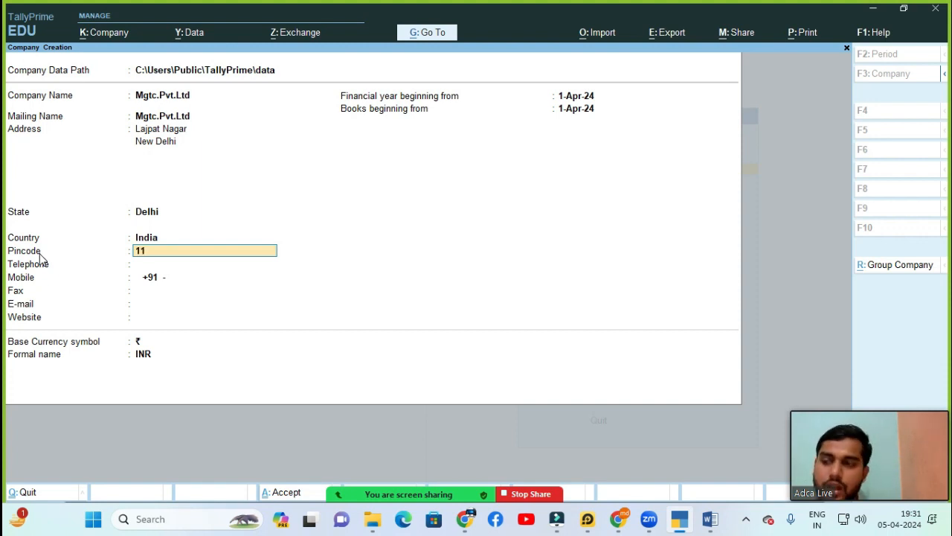
type("0010")
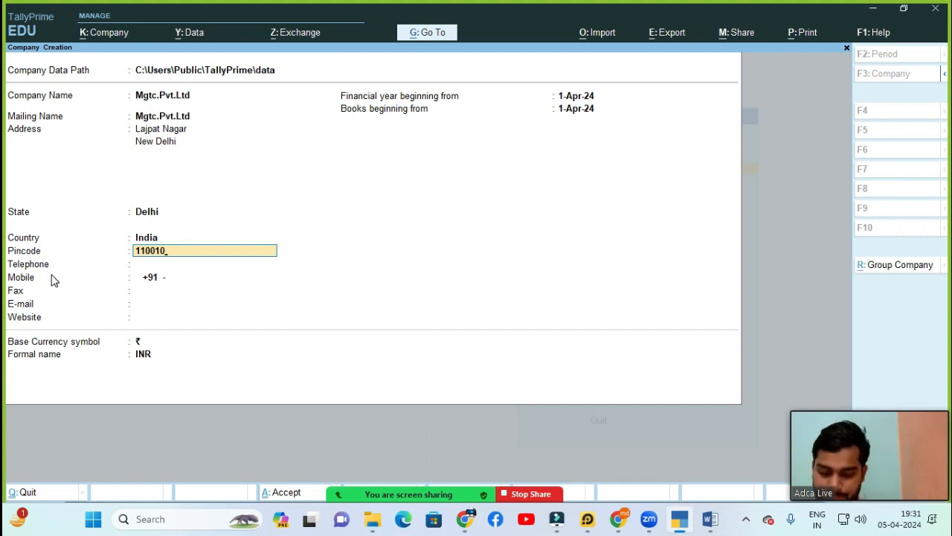
key("Return")
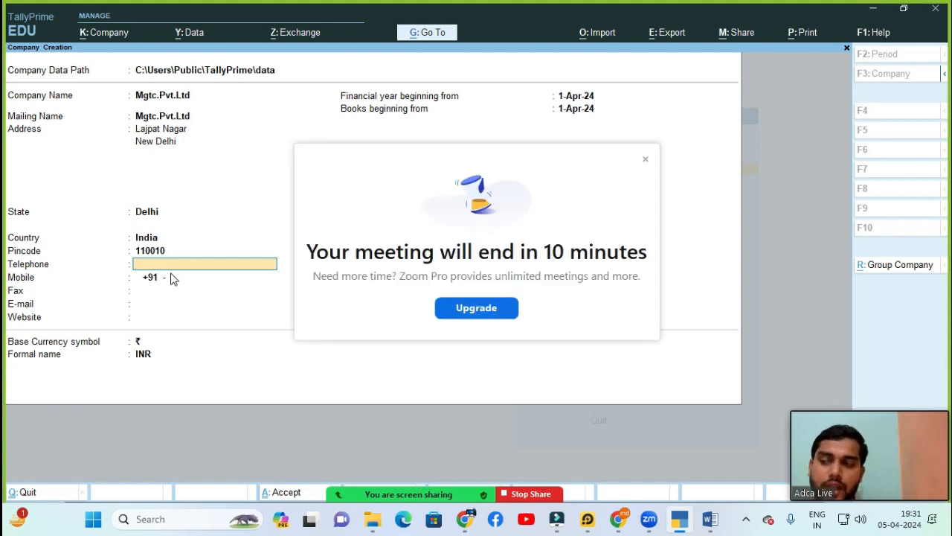
left_click(645, 159)
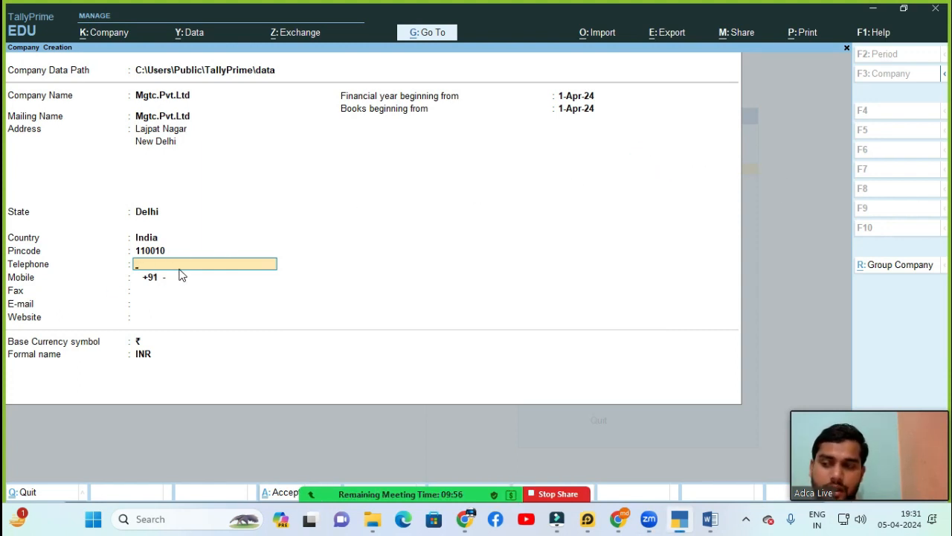
type("011-")
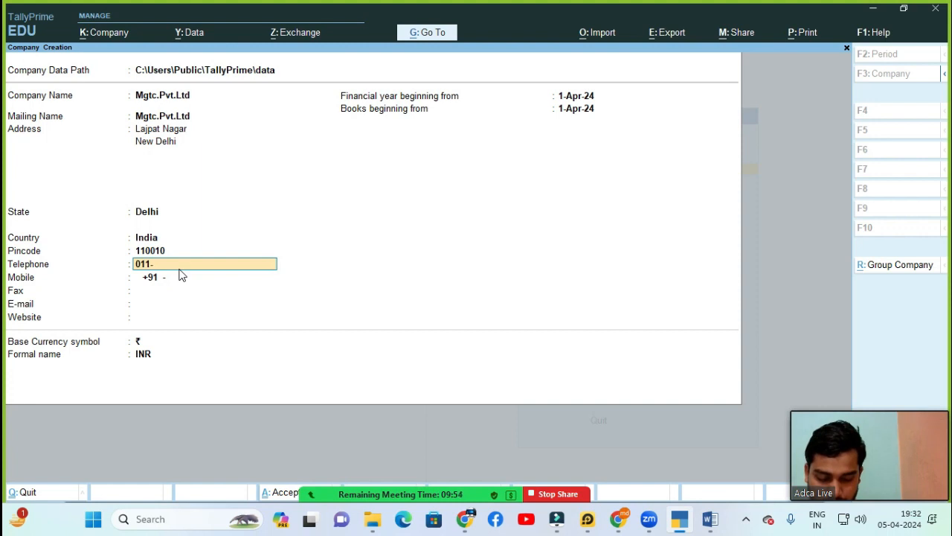
type("69696969")
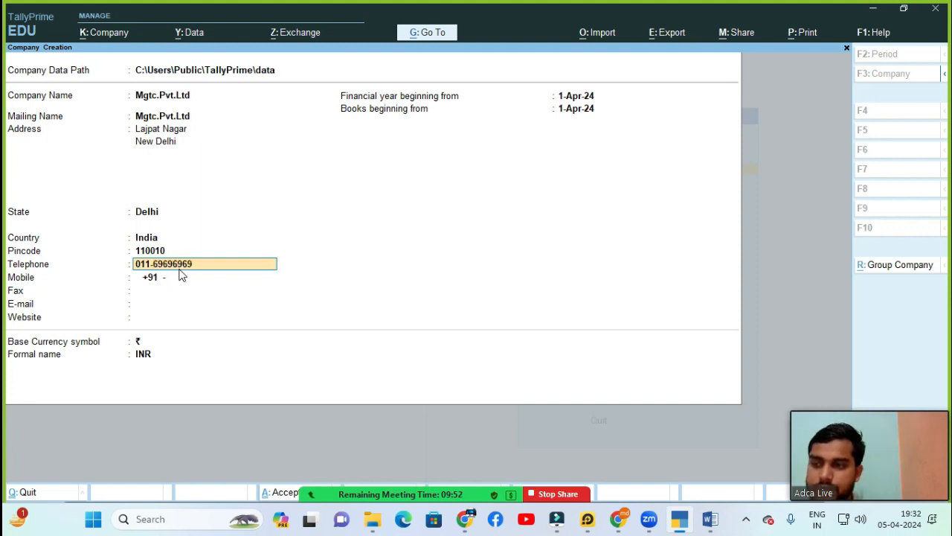
key("BackSpace")
key("BackSpace")
key("BackSpace")
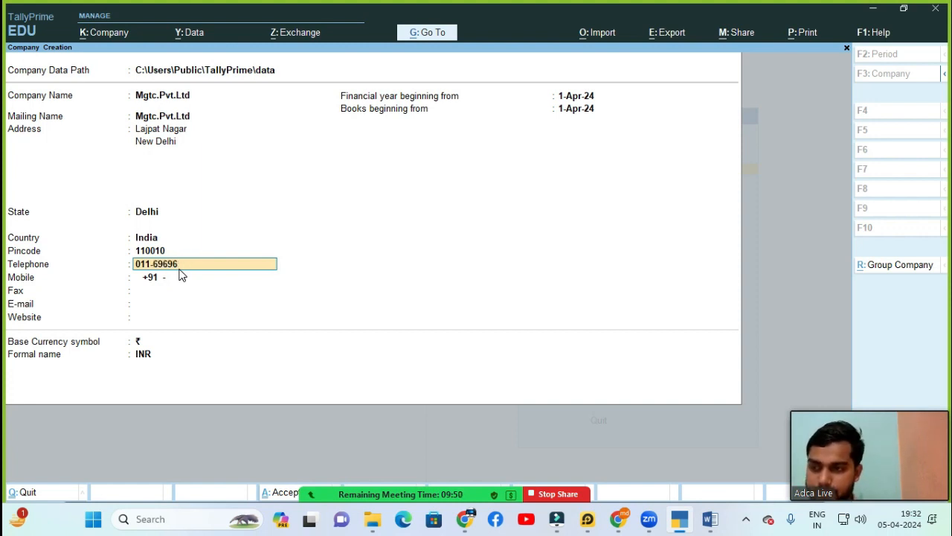
type("xx")
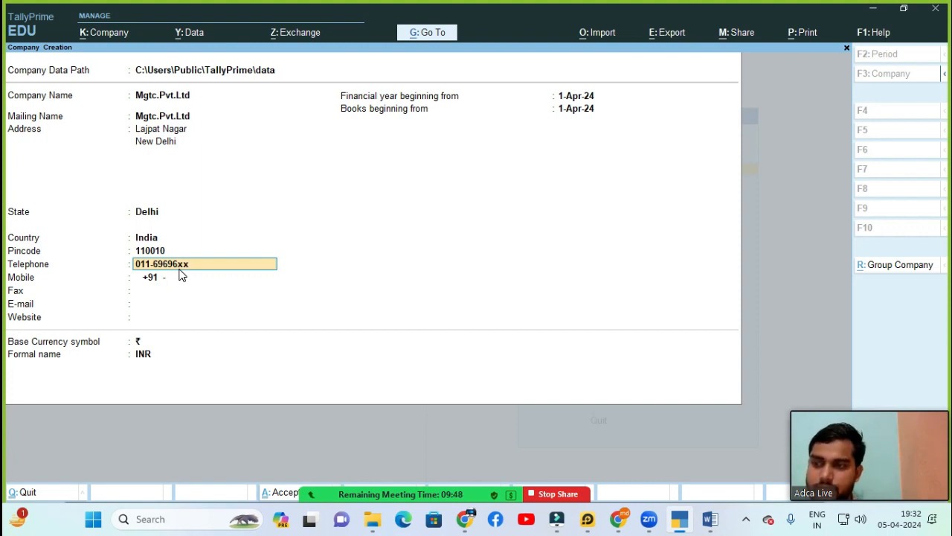
key("Return")
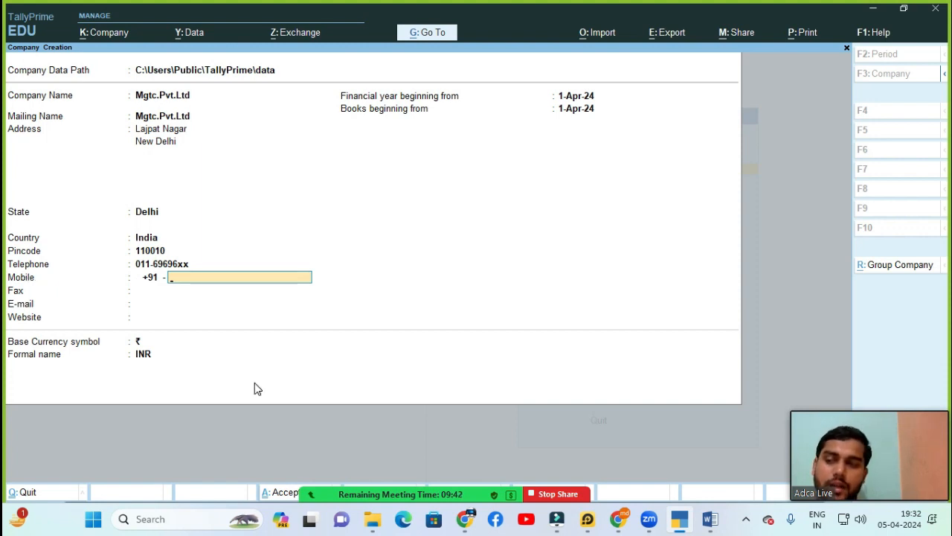
type("9540")
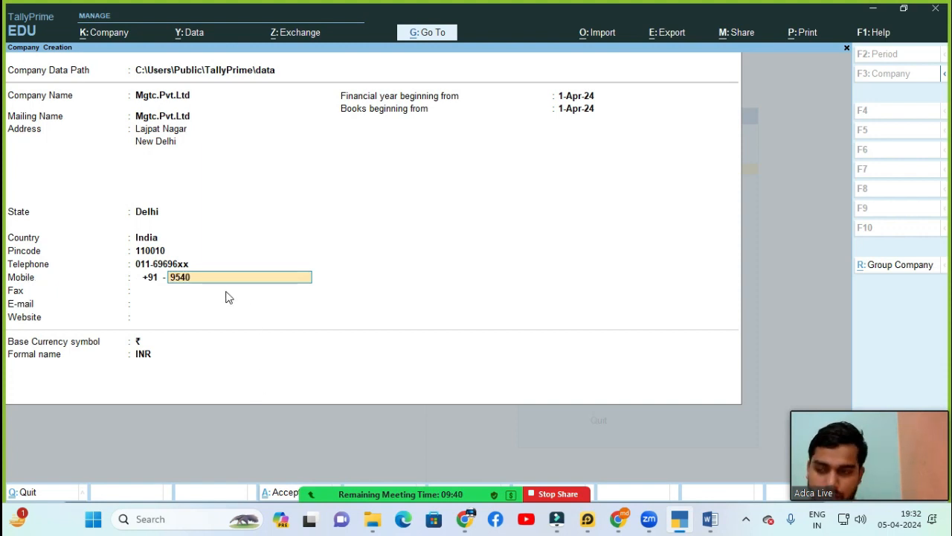
type("78xxxxx")
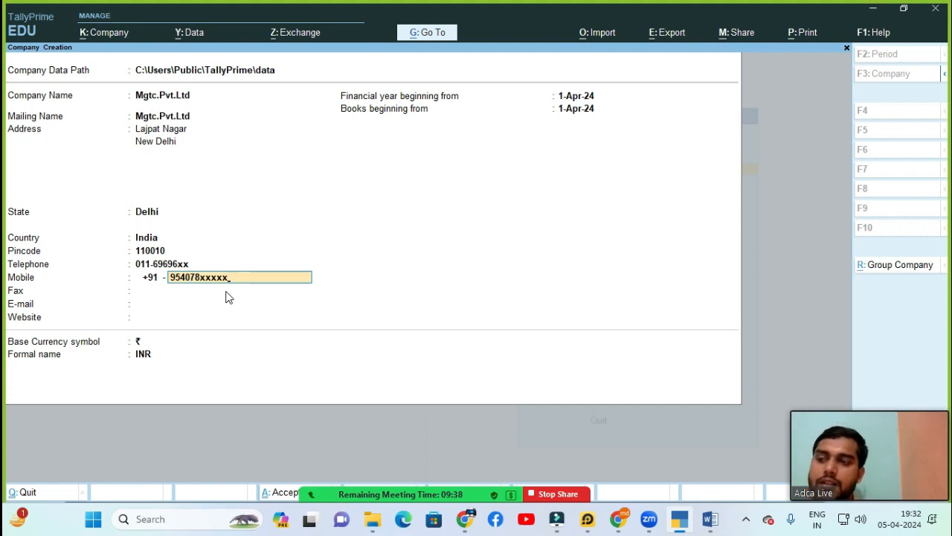
key("BackSpace")
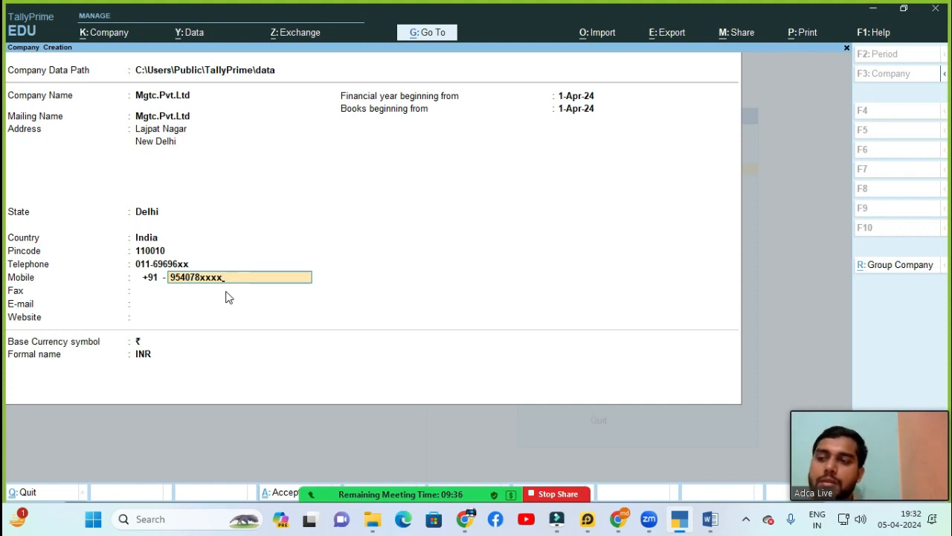
type("xxx")
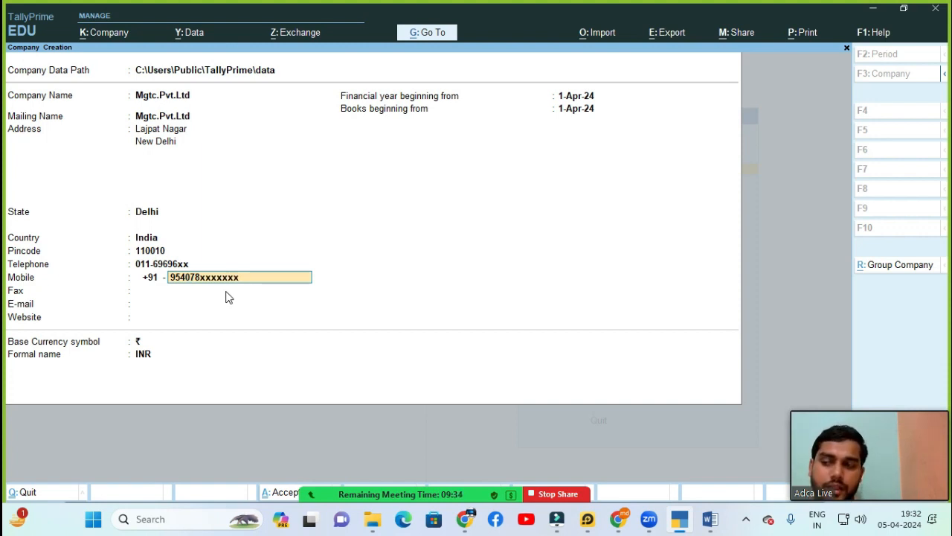
key("Return")
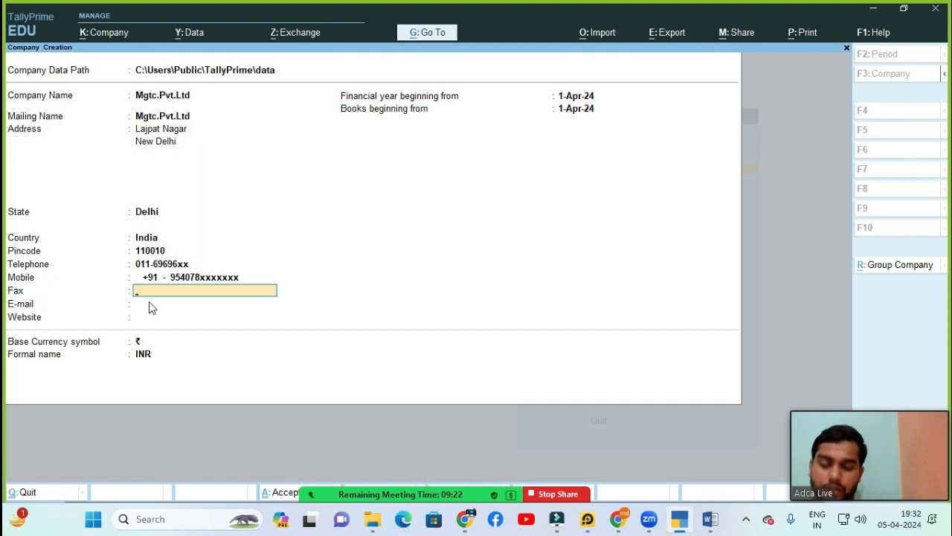
type("Abc")
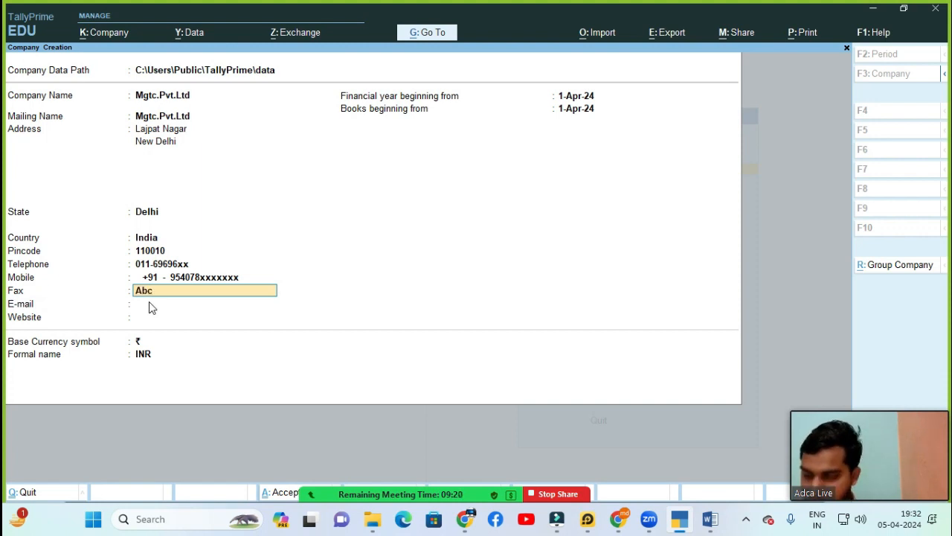
type("123")
key("Return")
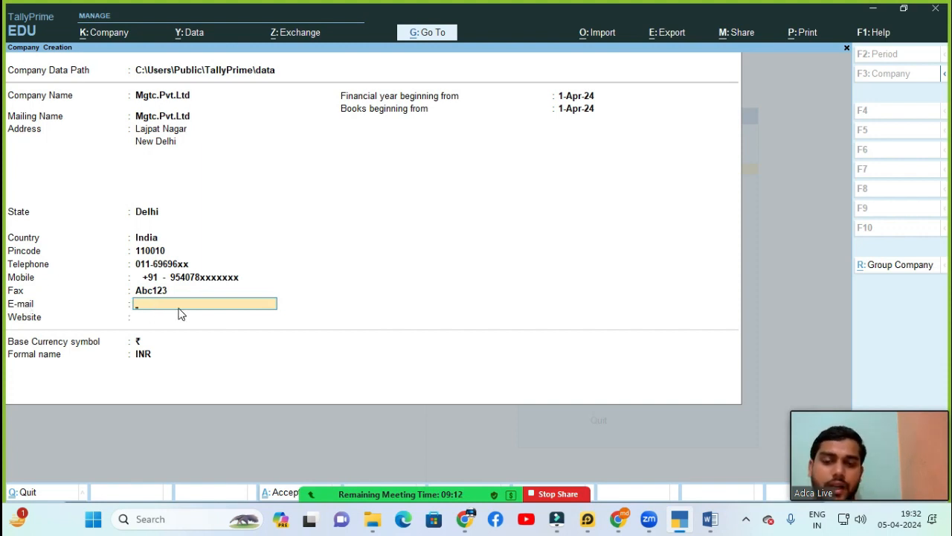
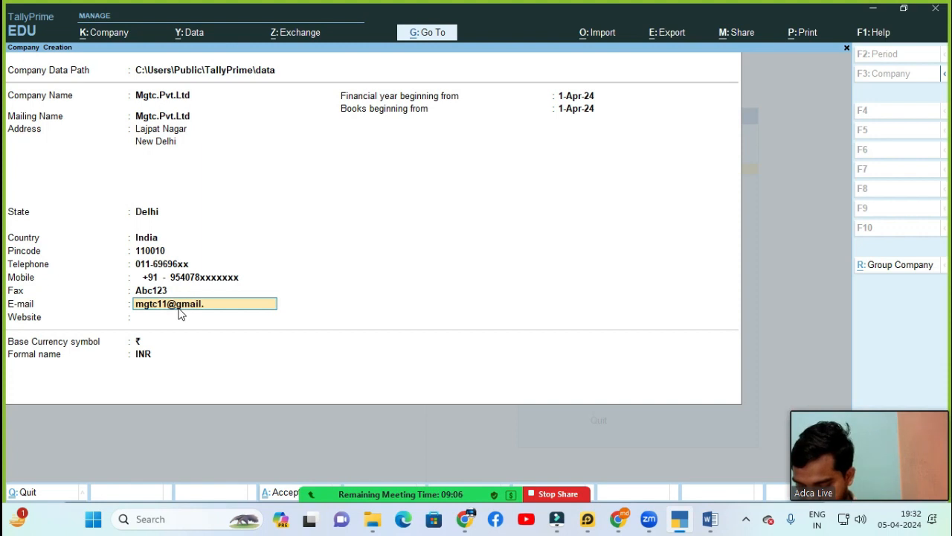
key("Return")
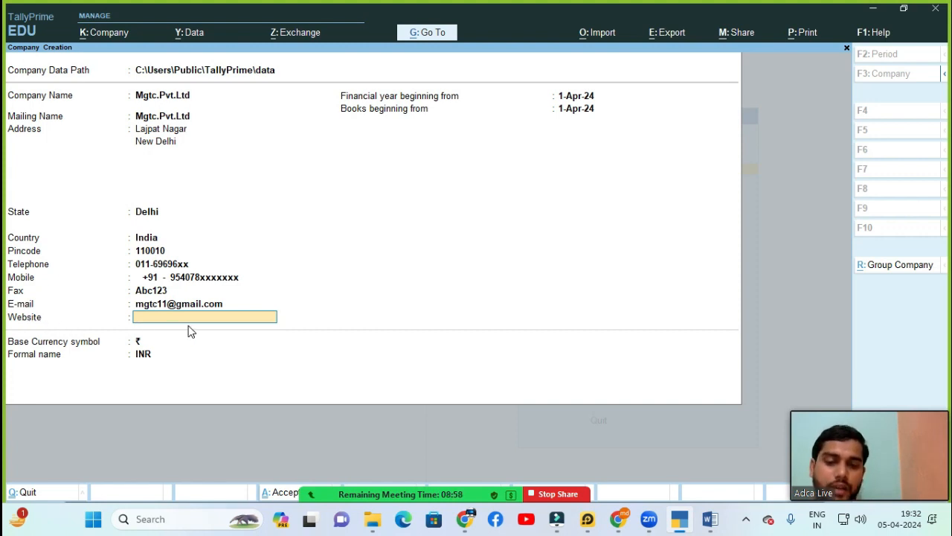
type("www")
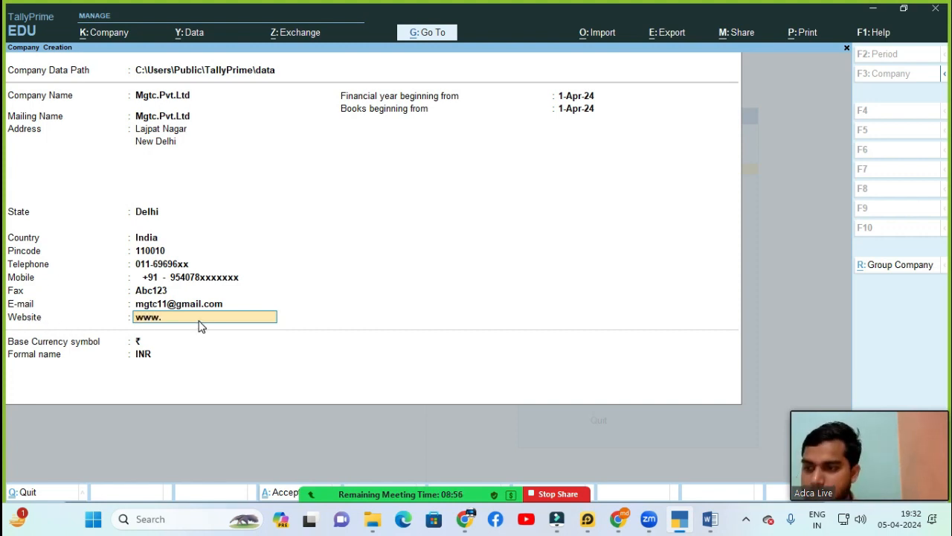
type(".mgtc")
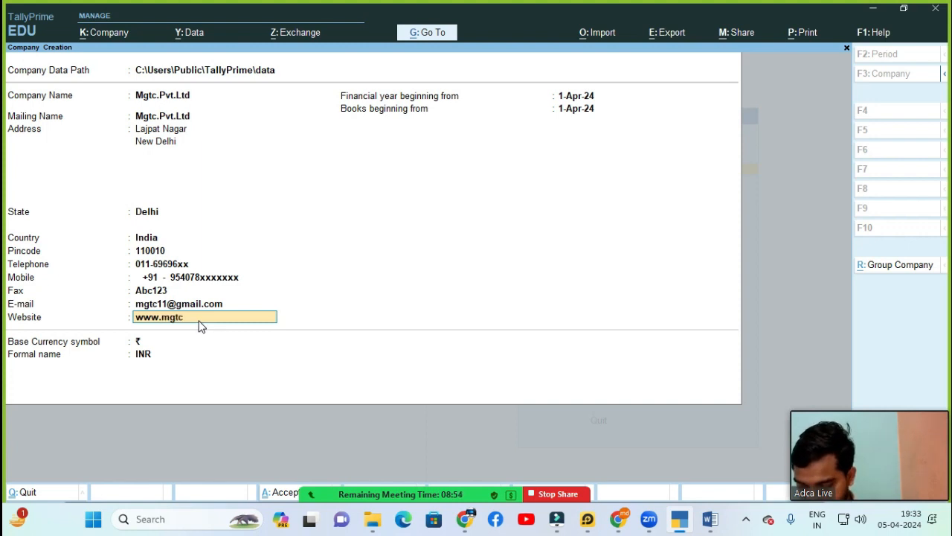
type(".com")
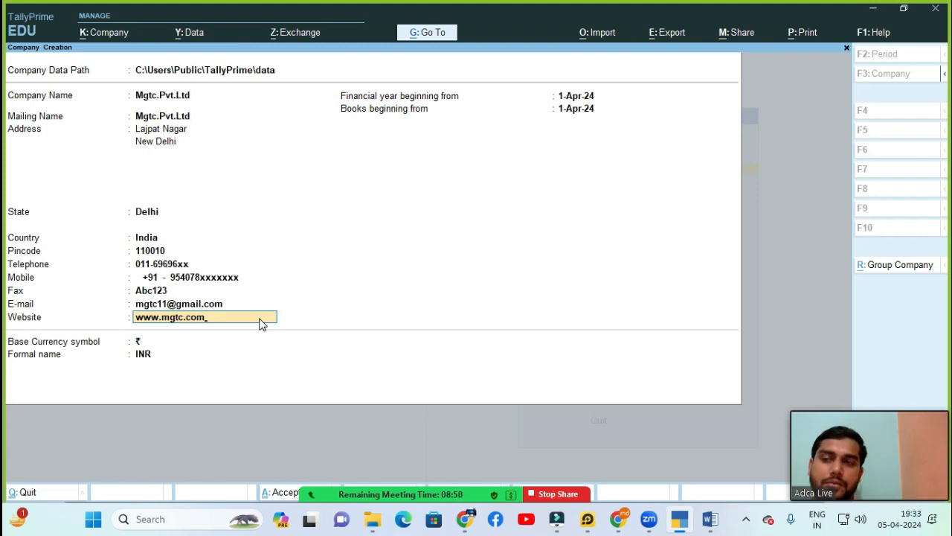
key("Return")
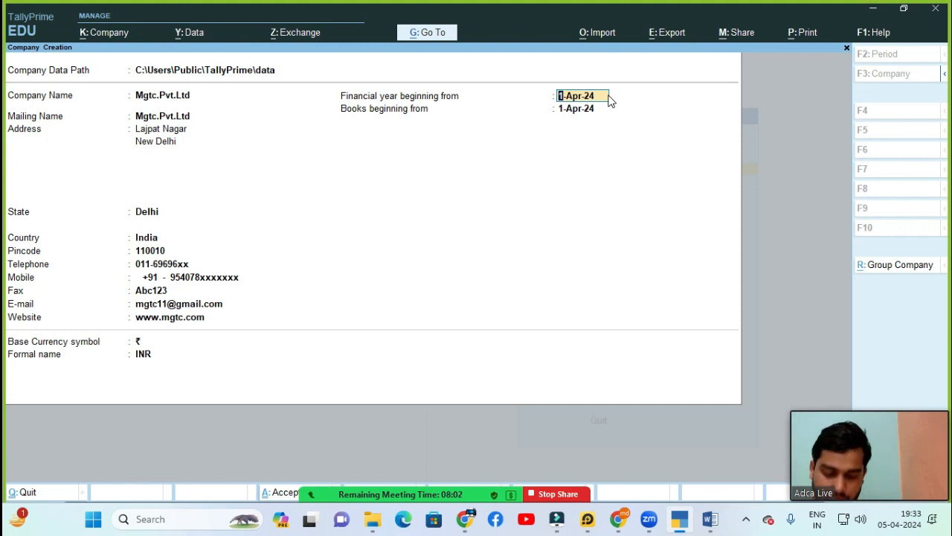
Step: Keep the 1-Apr-24 financial year start; after briefly trying 1-1-2024, set books beginning to 1-4-2024
key("Return")
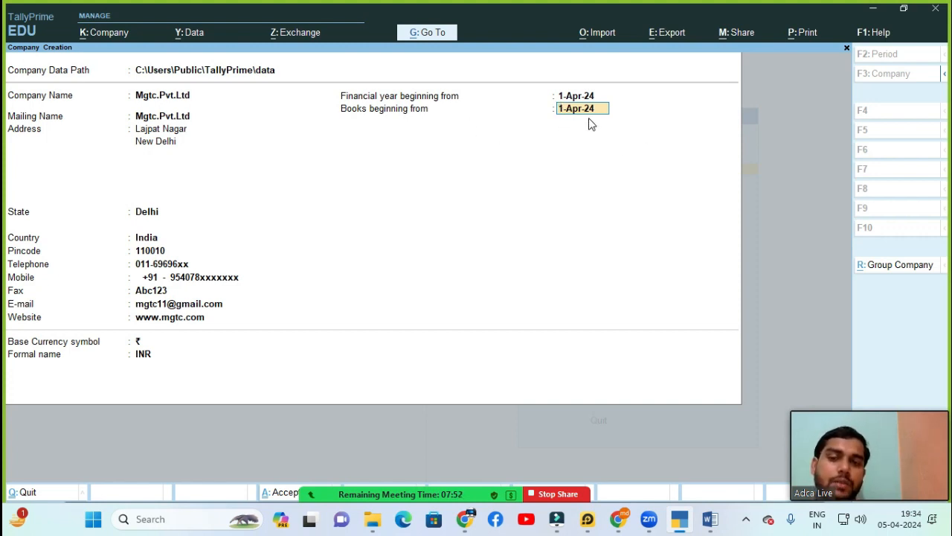
type("1")
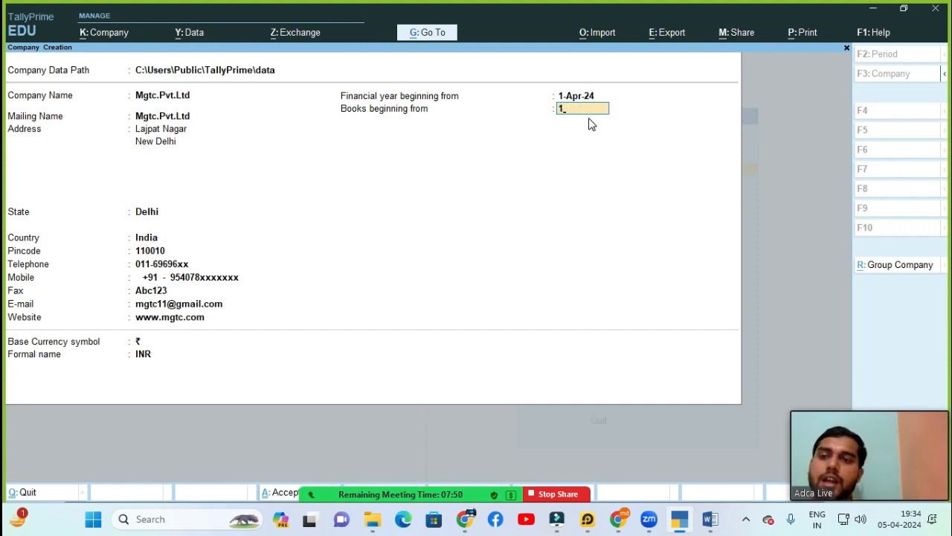
type("-1-2024")
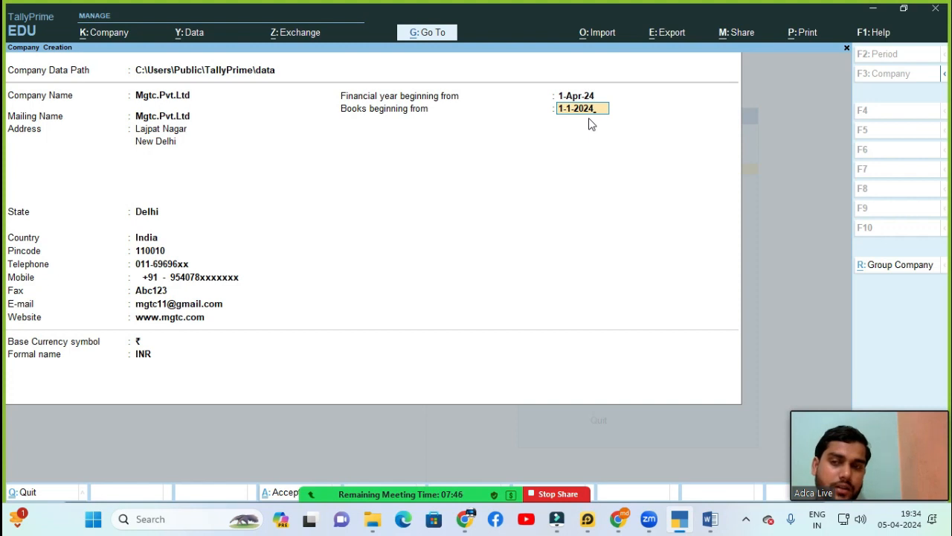
key("Return")
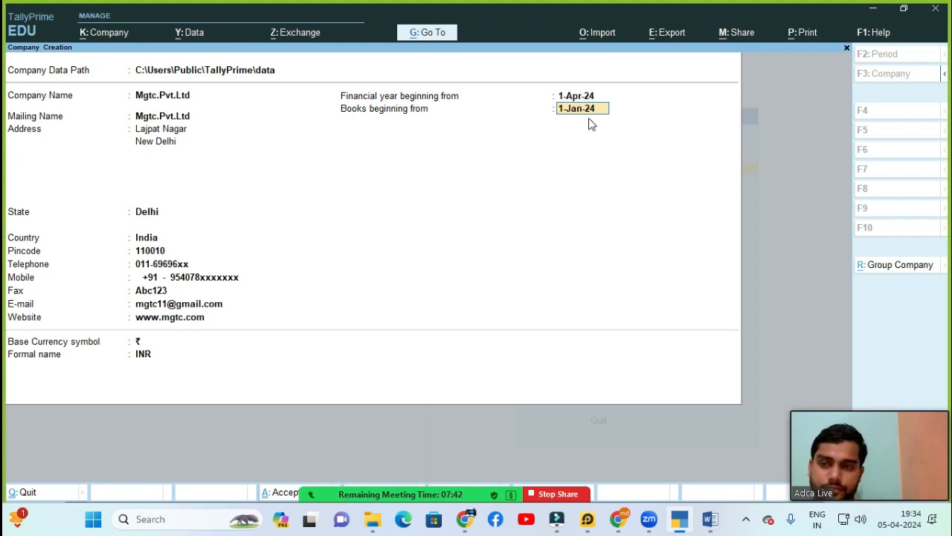
key("Delete")
key("Delete")
key("Delete")
key("Delete")
key("Delete")
key("Delete")
key("Delete")
key("Delete")
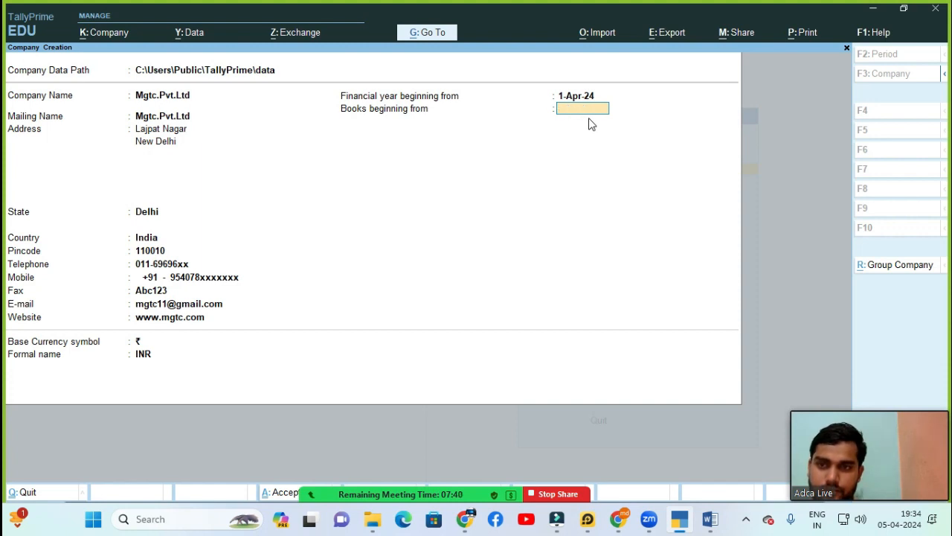
type("1")
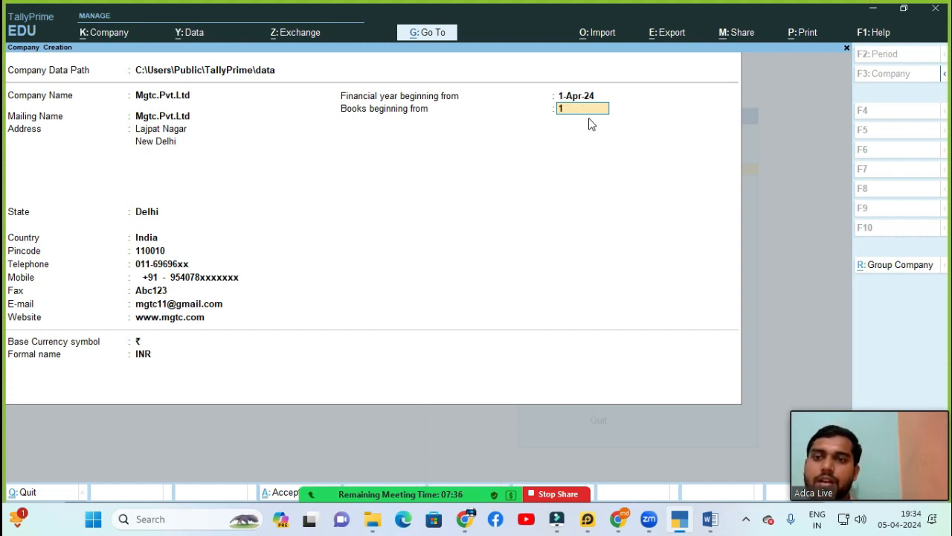
type("-4-2024")
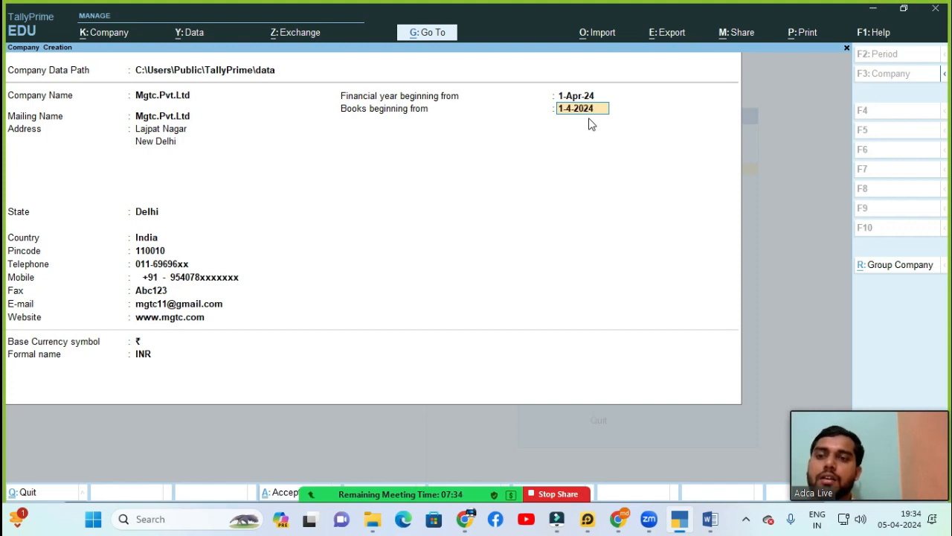
key("Return")
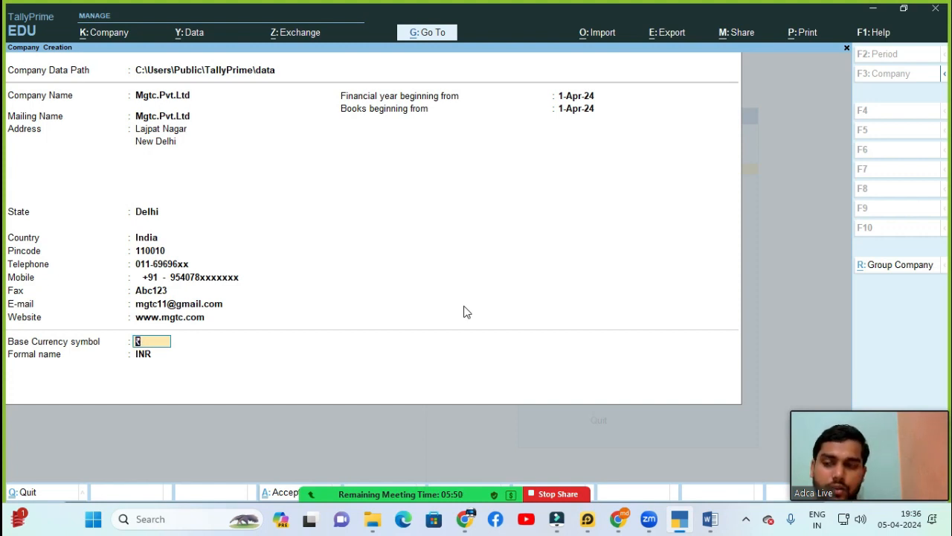
Step: Accept the remaining base currency fields and confirm creating Mgtc.Pvt.Ltd
key("Return")
key("Return")
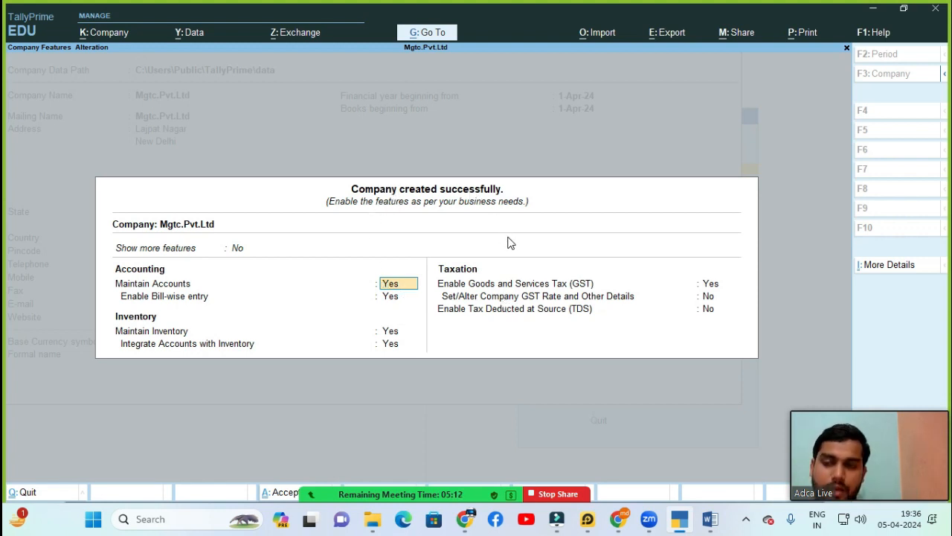
Step: Accept Mgtc.Pvt.Ltd's default company features and GST details with Ctrl+A, then switch to the Word notes
key("Return")
key("Return")
key("Return")
key("Return")
key("Return")
key("Return")
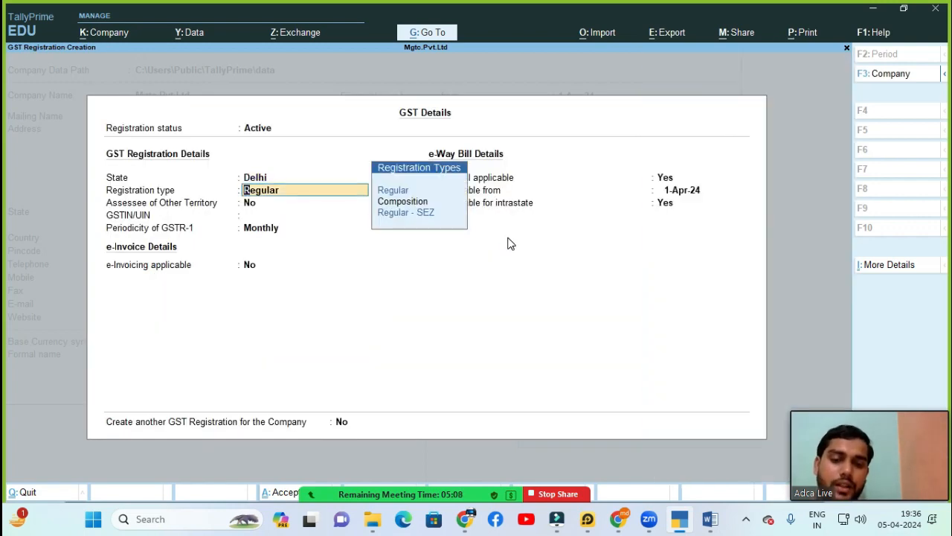
key("ctrl")
key("ctrl+a")
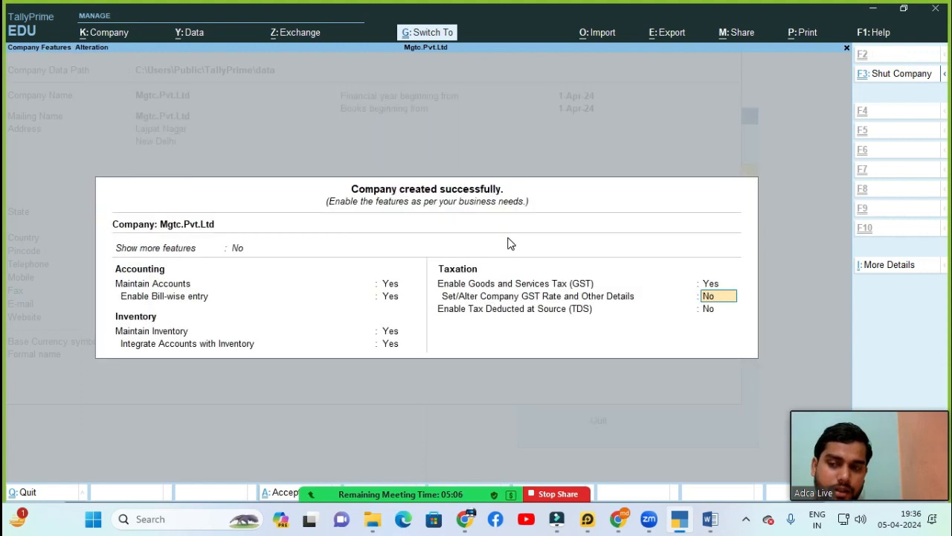
key("ctrl")
key("ctrl+a")
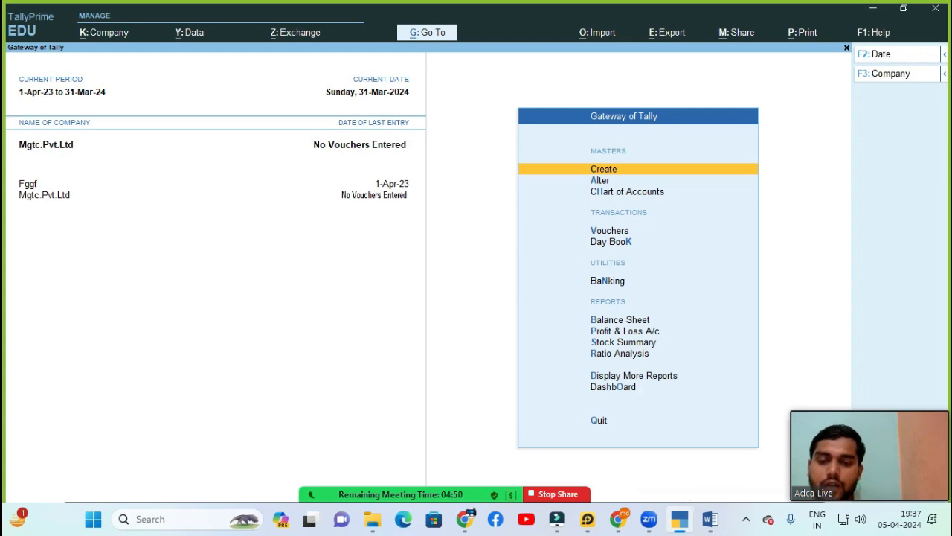
mouse_move(710, 519)
left_click(699, 476)
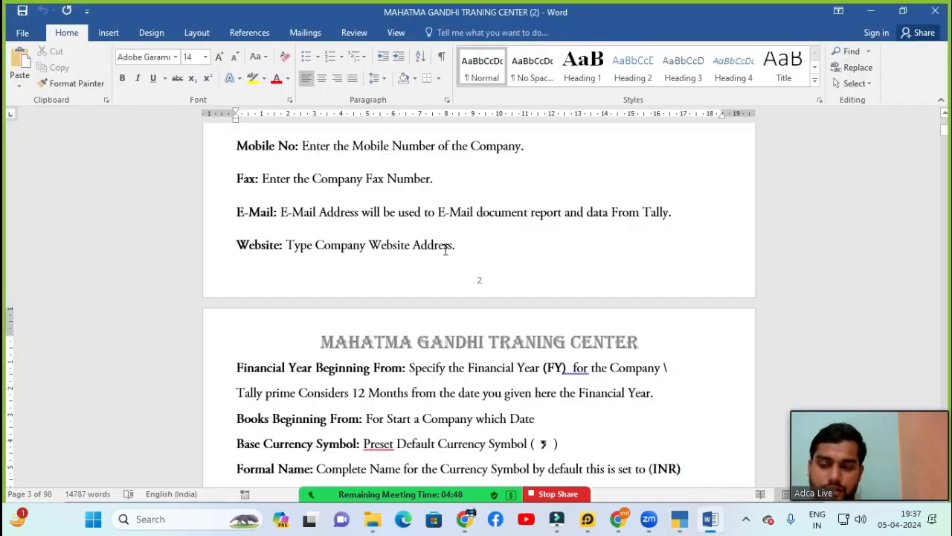
Step: Move through the Word notes past the Alter Company section to '3 Select Company (Alt+F3)'
scroll(446, 258, "down", 1)
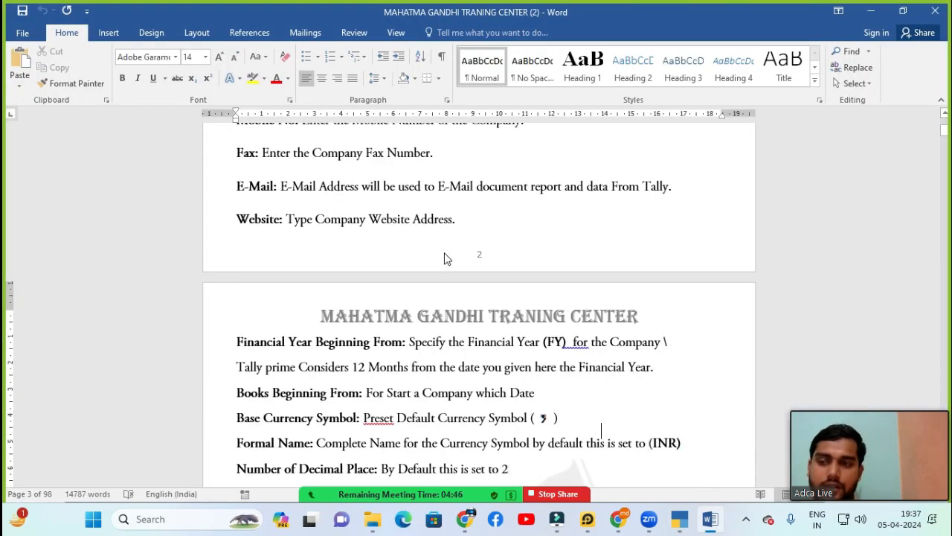
scroll(446, 257, "up", 10)
scroll(445, 254, "up", 2)
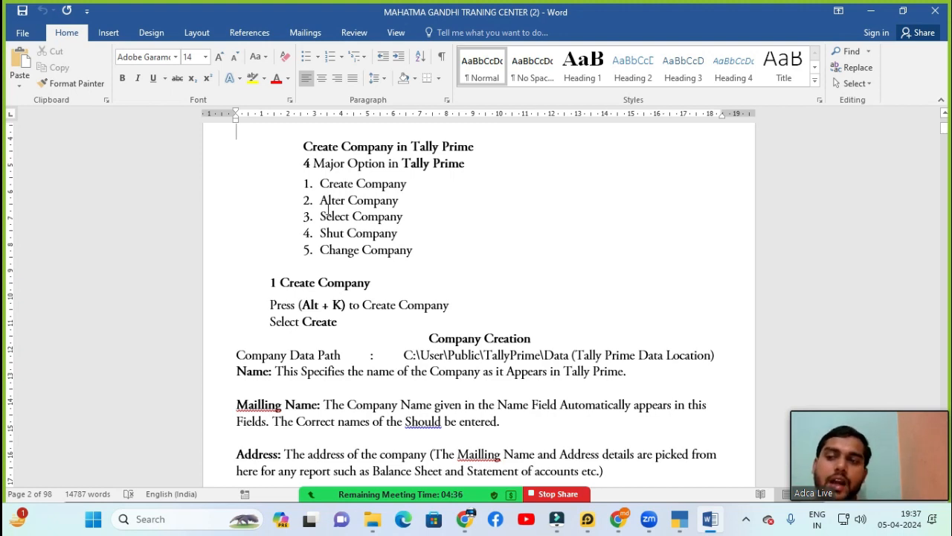
key("Right")
key("Right")
key("Right")
key("Right")
key("Right")
key("Right")
key("Right")
key("Right")
key("Right")
key("Right")
key("Right")
key("Right")
key("Right")
key("Right")
key("Right")
key("Right")
key("Right")
key("Right")
key("Right")
key("Right")
key("Down")
key("Down")
key("Down")
key("Down")
key("Down")
key("Down")
key("Down")
key("Down")
key("Down")
key("Down")
key("Down")
key("Down")
key("Down")
key("Down")
key("Down")
key("Down")
key("Down")
key("Down")
key("Down")
key("Down")
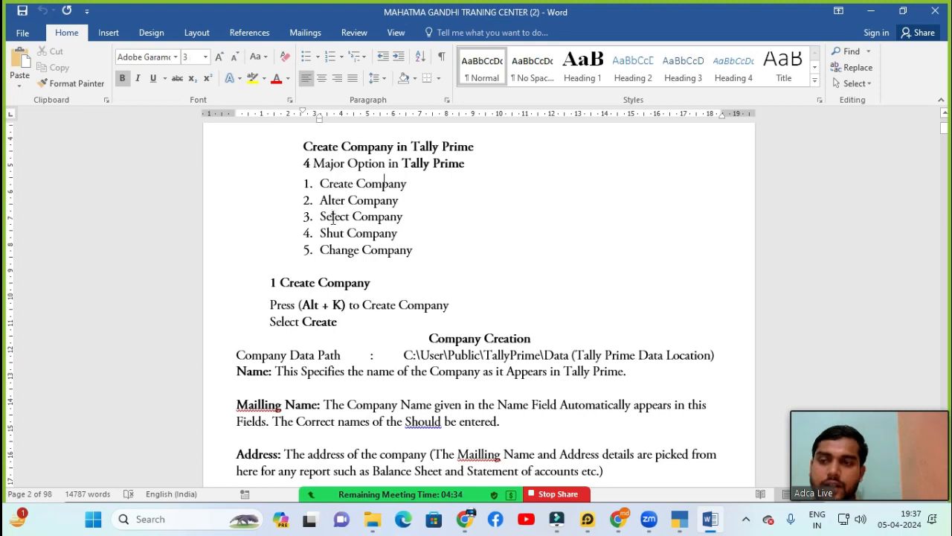
key("Down")
key("Down")
key("Down")
key("Down")
key("Down")
key("Down")
key("Down")
key("Down")
key("Down")
key("Down")
key("Down")
key("Down")
key("Down")
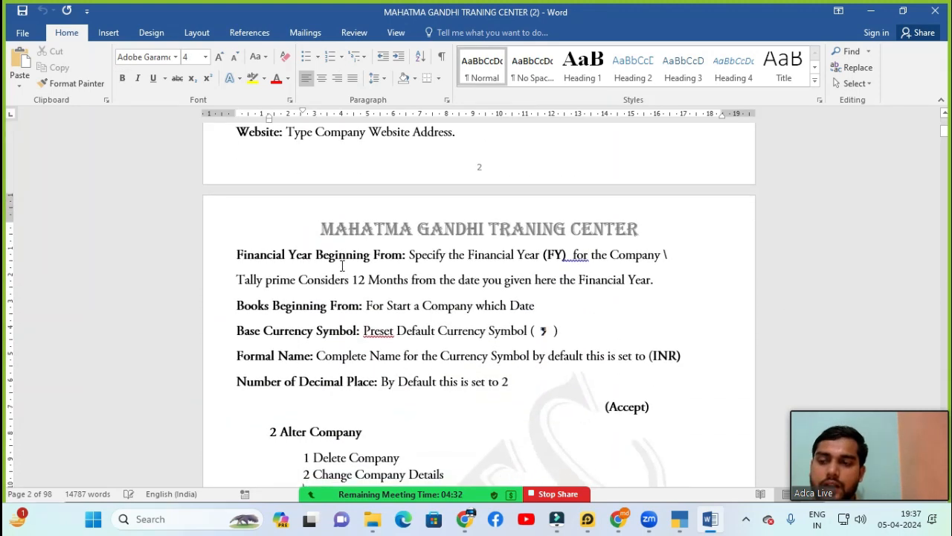
key("Down")
key("Down")
key("Down")
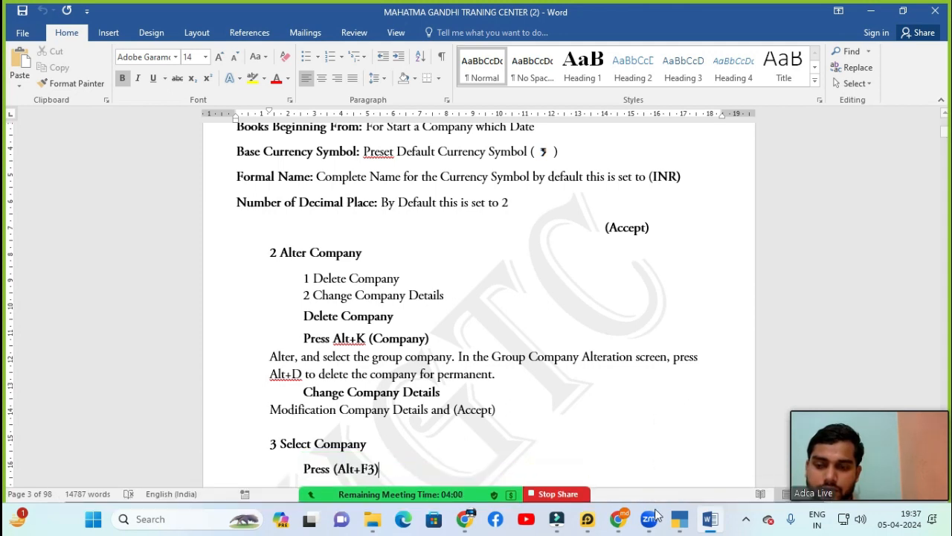
mouse_move(629, 528)
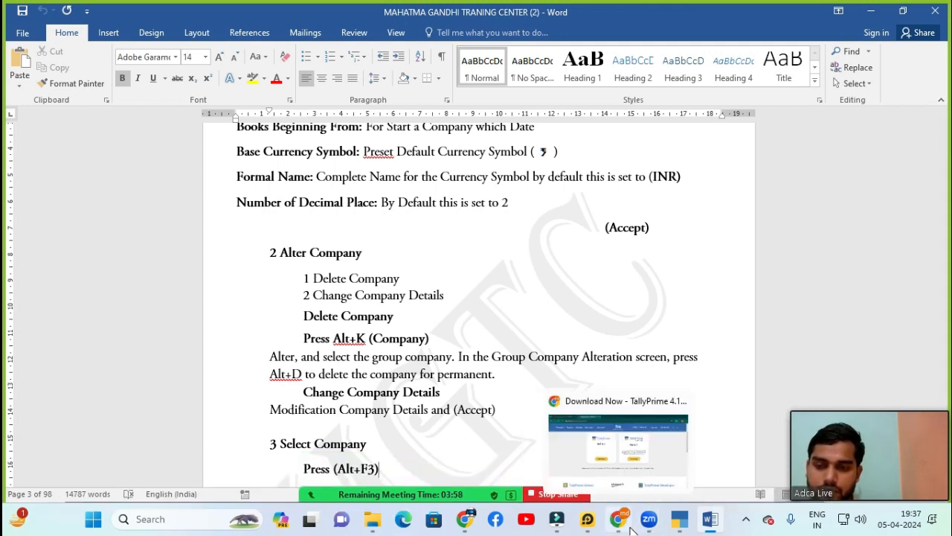
Step: Switch to TallyPrime's Gateway listing Mgtc.Pvt.Ltd and Fggf and open the Company menu (Alt+K)
left_click(679, 520)
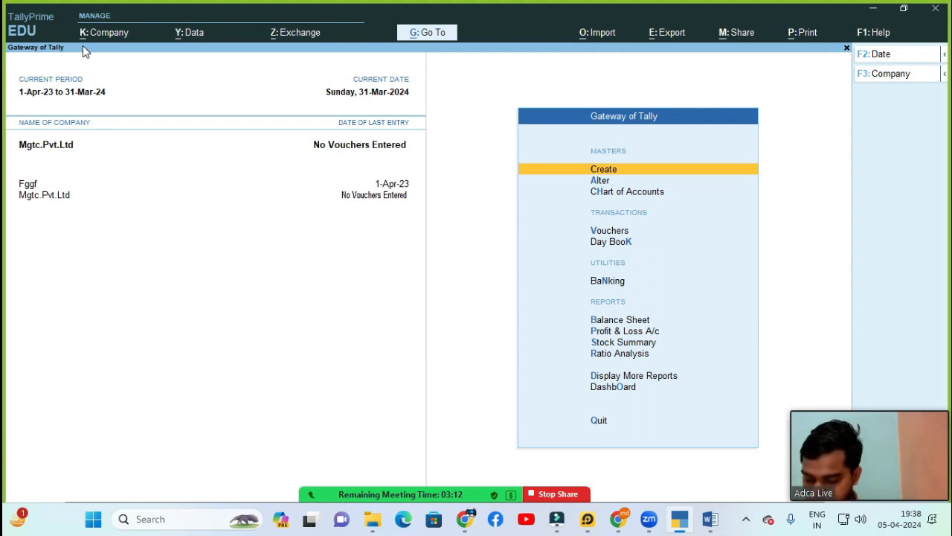
key("alt+k")
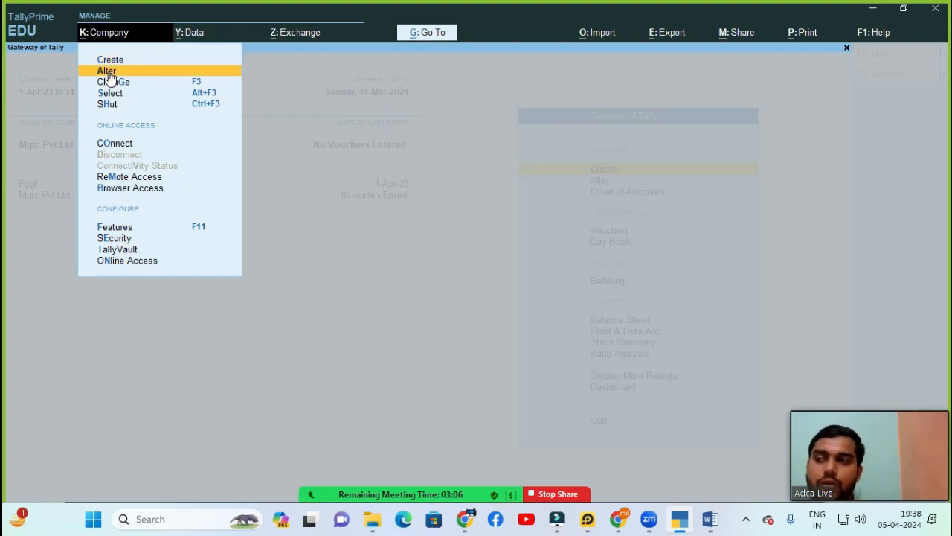
left_click(109, 71)
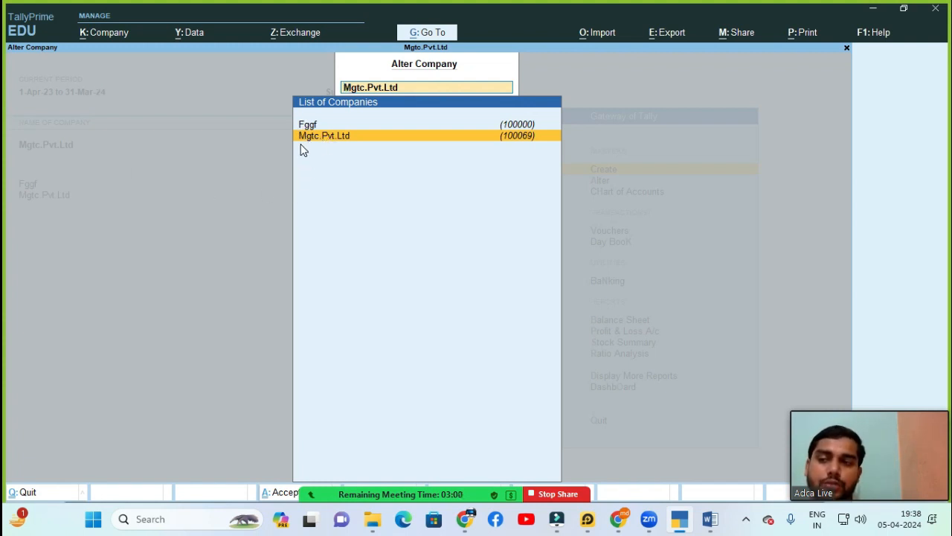
left_click(364, 141)
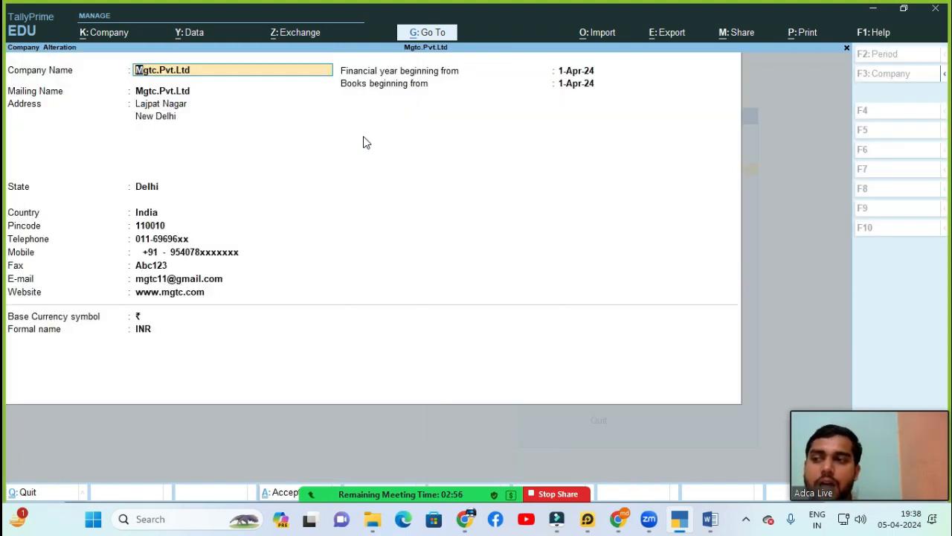
key("Return")
key("Return")
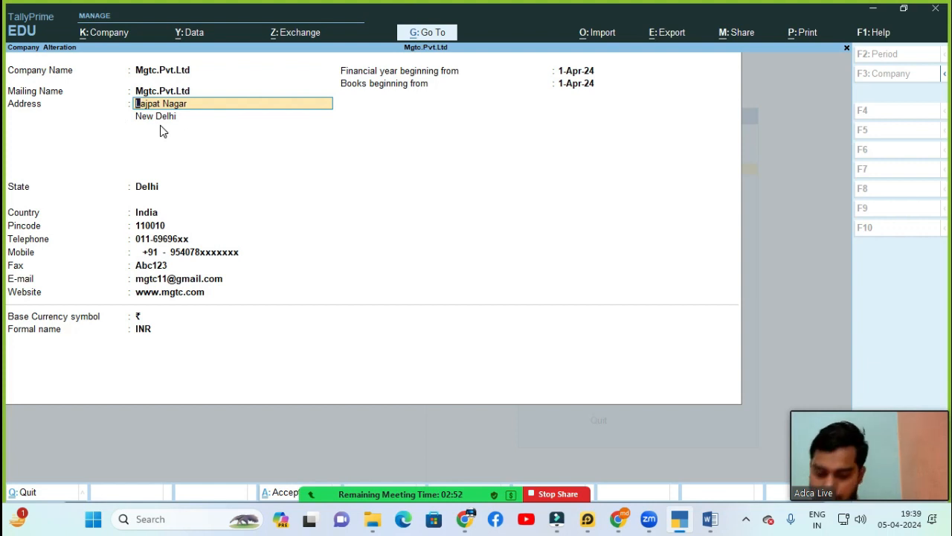
type("H")
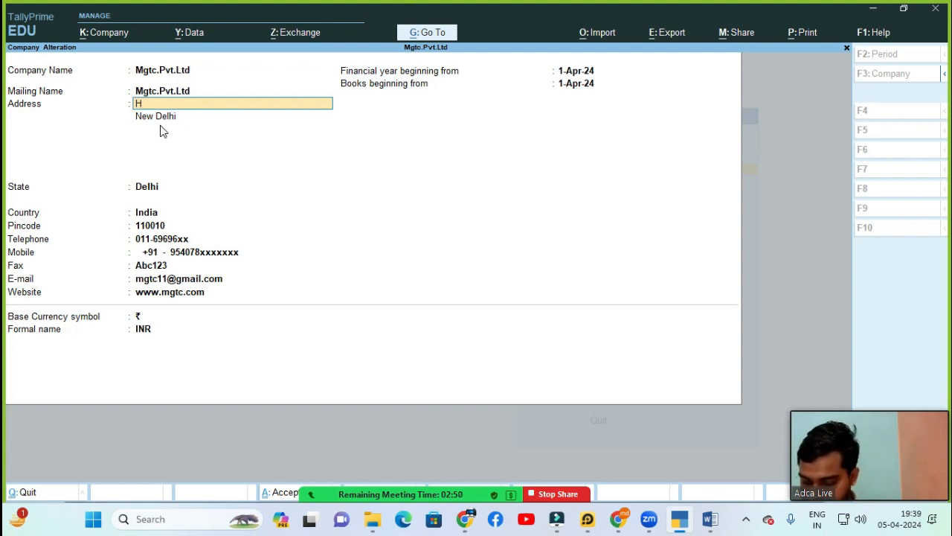
key("BackSpace")
key("BackSpace")
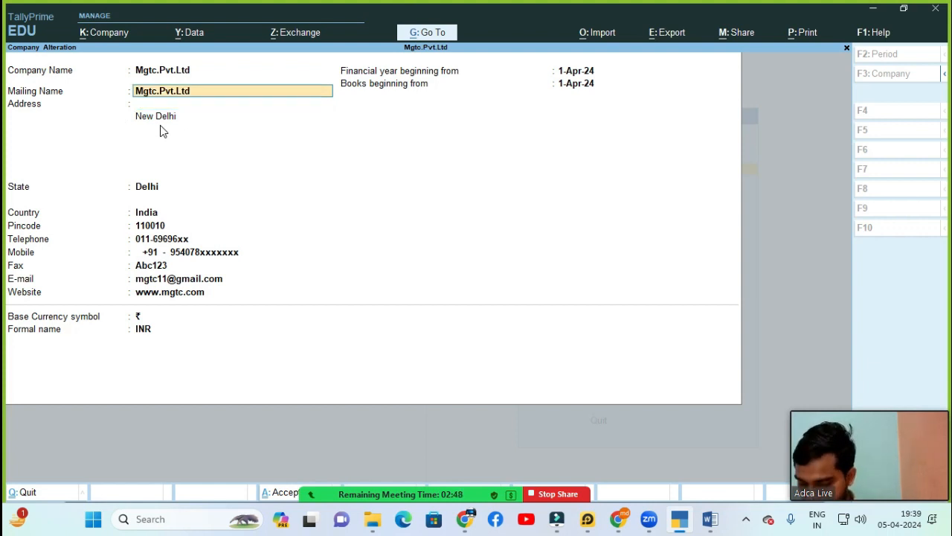
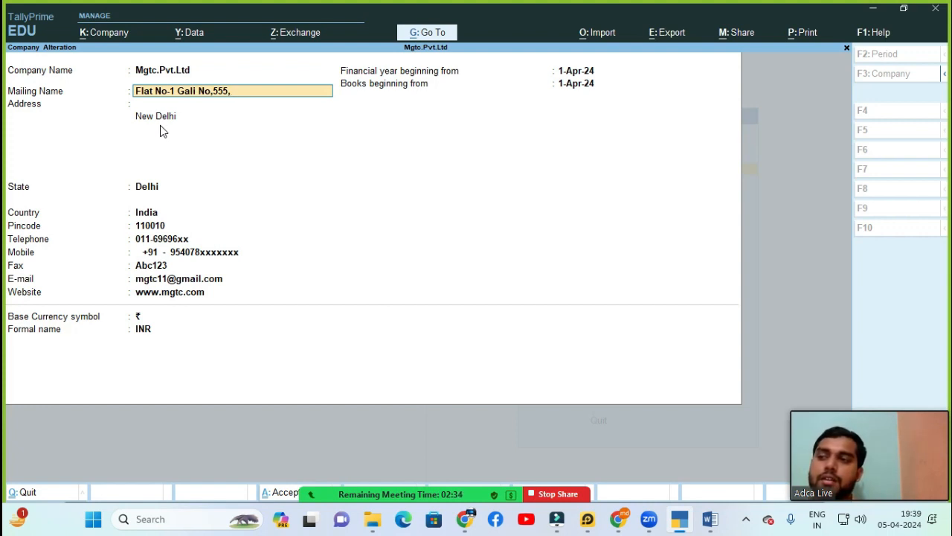
key("Return")
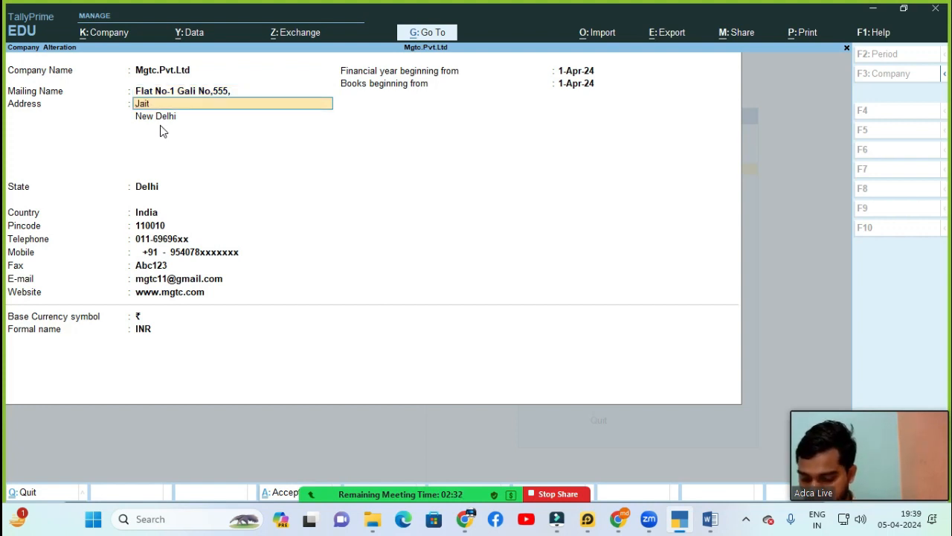
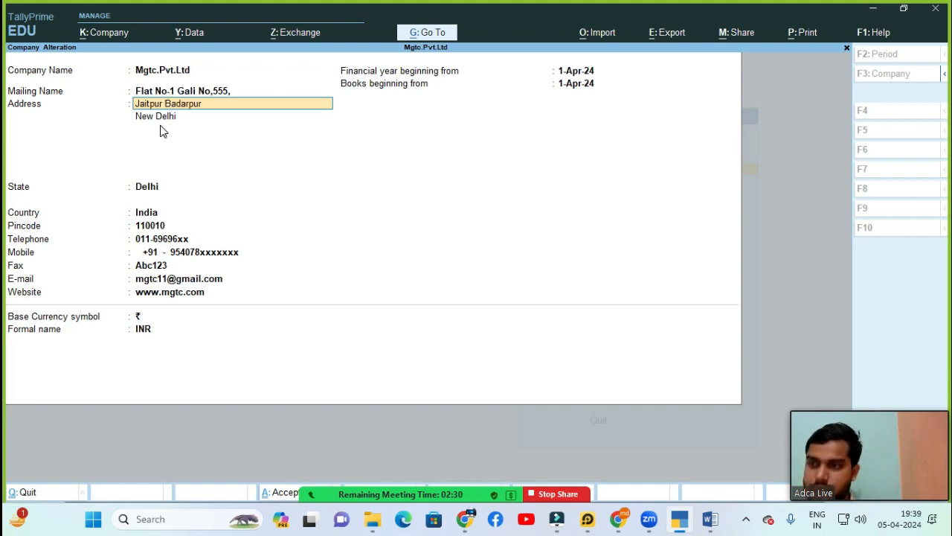
key("Return")
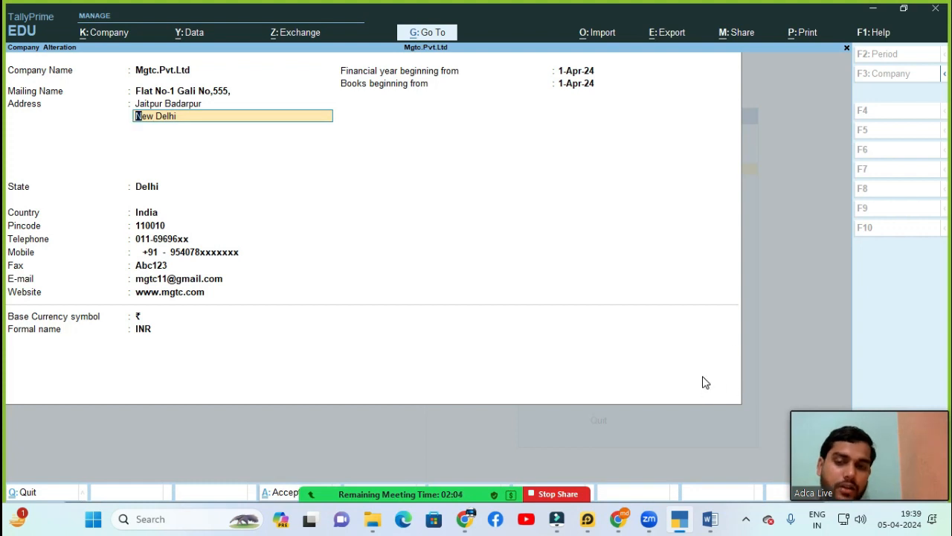
key("Return")
key("Return")
key("Return")
key("Return")
key("Return")
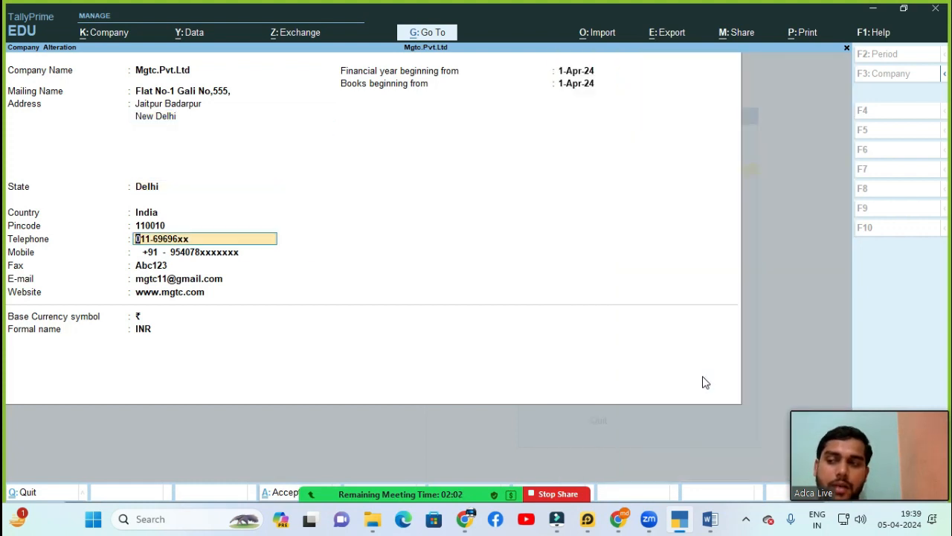
key("Return")
key("Return")
key("Return")
key("Return")
key("Return")
key("Return")
key("Return")
key("Return")
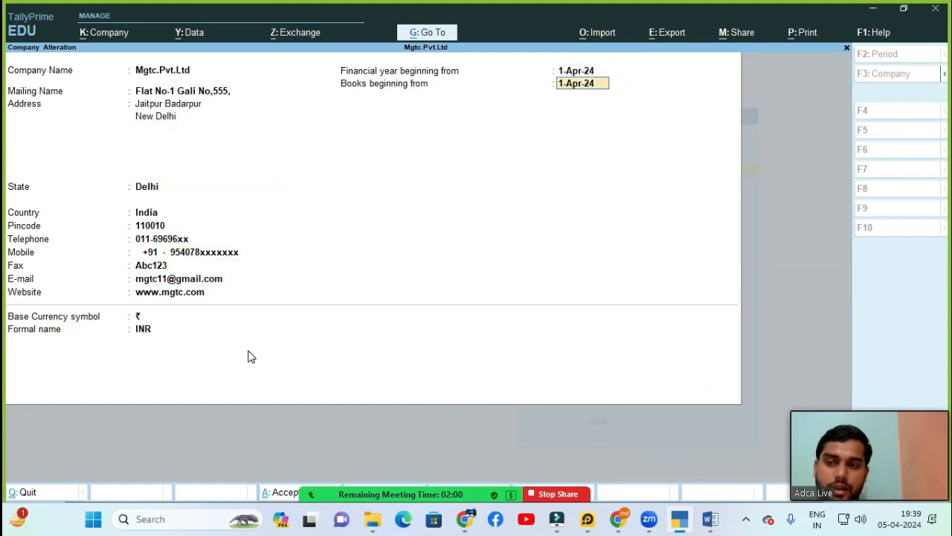
key("Return")
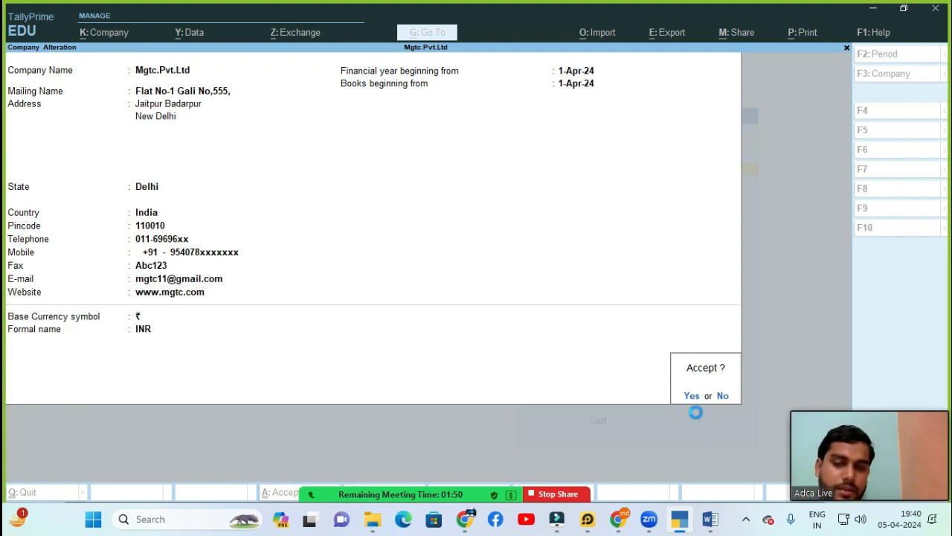
Step: Save Mgtc.Pvt.Ltd's altered details and return to the Gateway of Tally
key("Return")
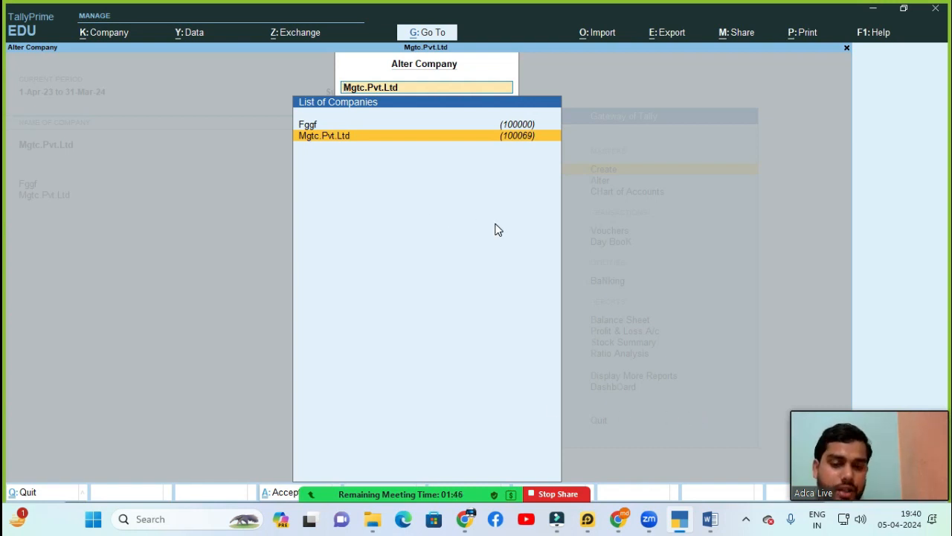
key("Escape")
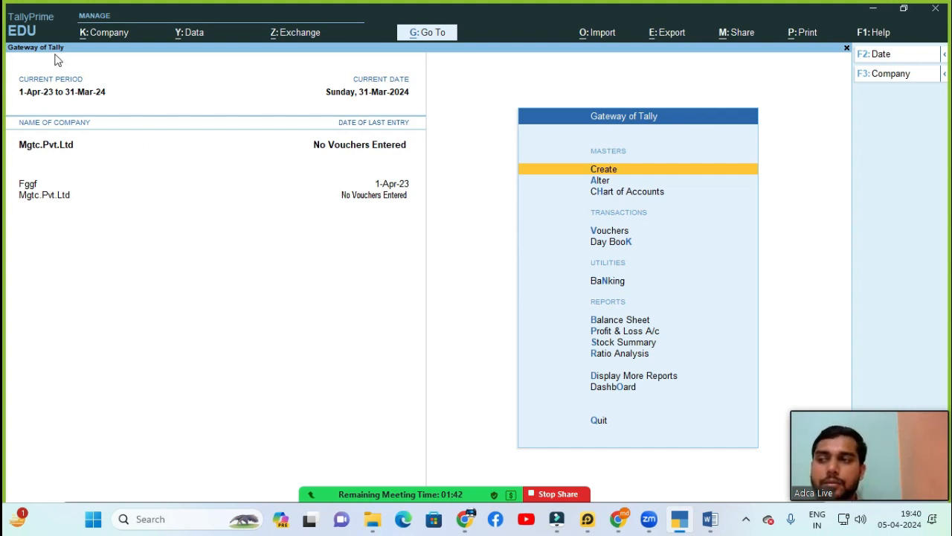
left_click(192, 260)
Step: Reopen Mgtc.Pvt.Ltd in Alter Company to verify the new address, exit, and reopen the Company menu
key("alt+k")
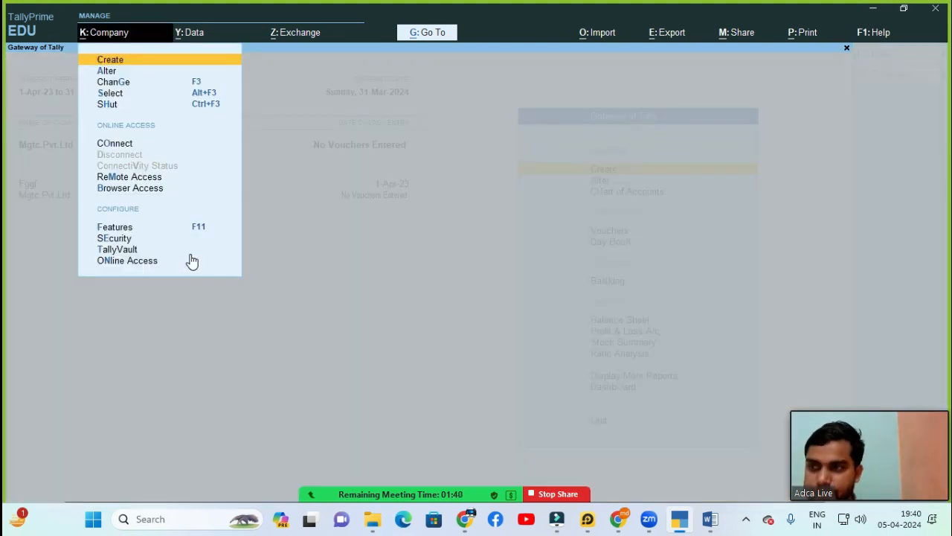
key("Down")
key("Return")
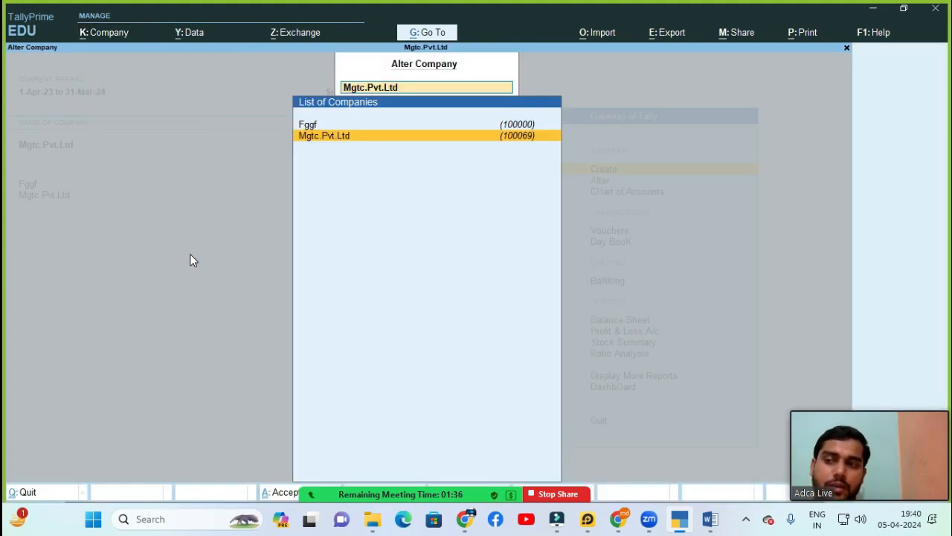
key("Return")
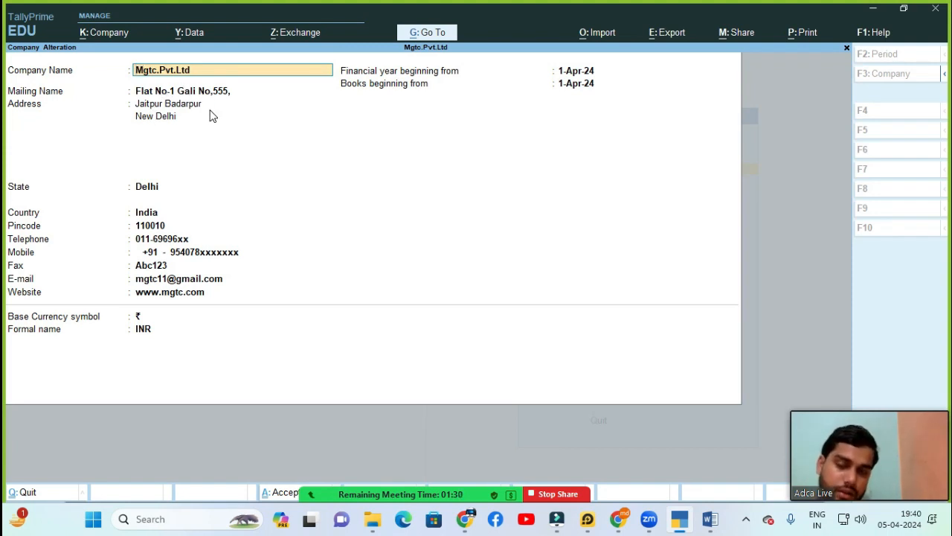
key("Escape")
key("Escape")
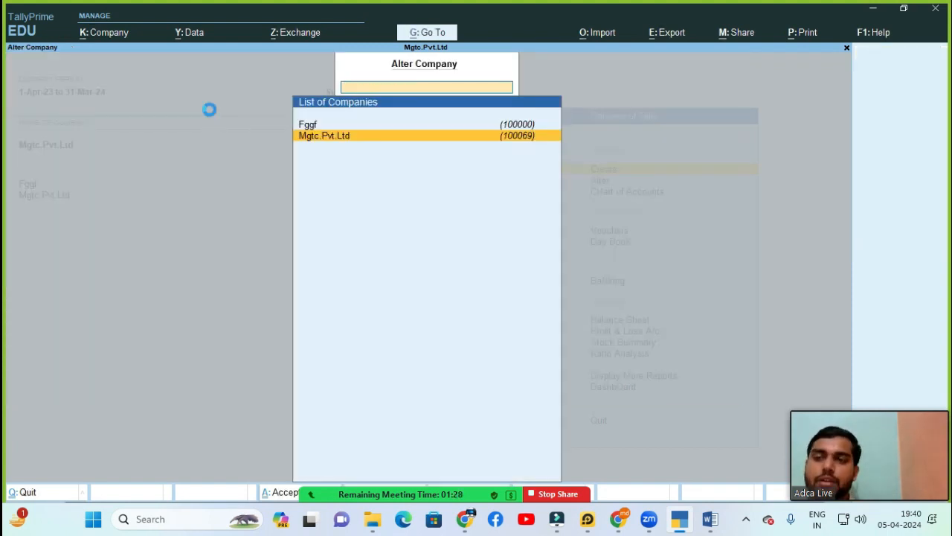
key("Escape")
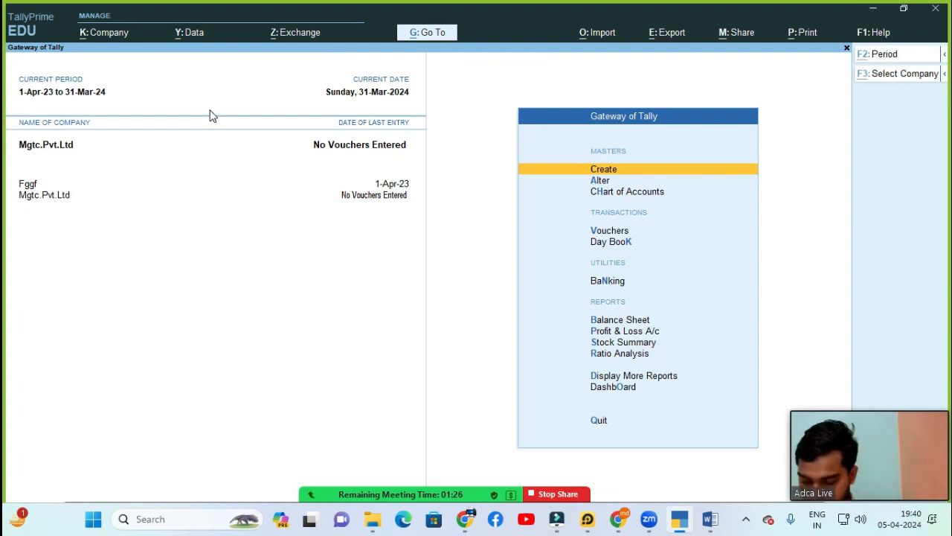
key("alt+k")
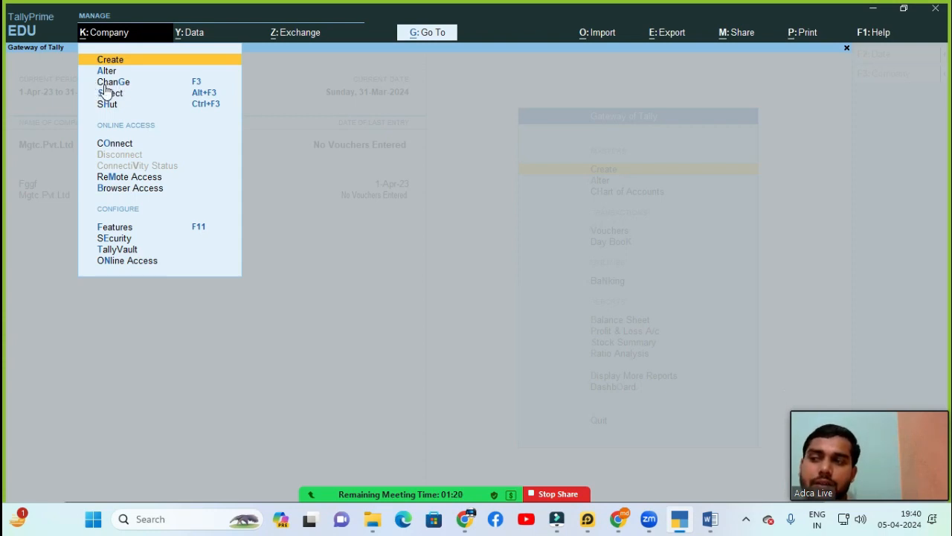
Step: Read the Word notes' sections 3–5 on selecting, shutting and changing companies, then return to TallyPrime
mouse_move(708, 521)
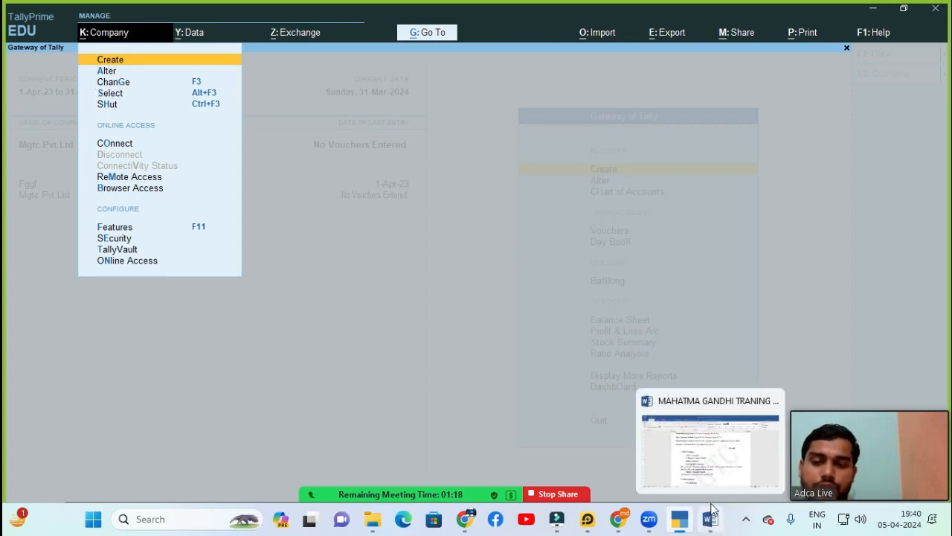
left_click(719, 452)
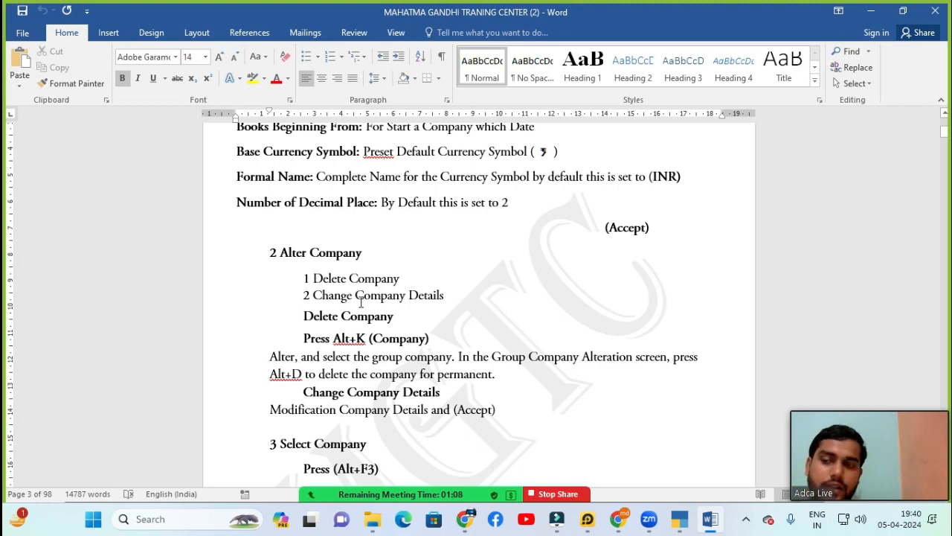
left_click(393, 409)
key("Down")
key("Down")
key("Down")
key("Down")
key("Down")
key("Down")
key("Down")
key("Down")
key("Down")
key("Down")
key("Down")
key("Down")
key("Down")
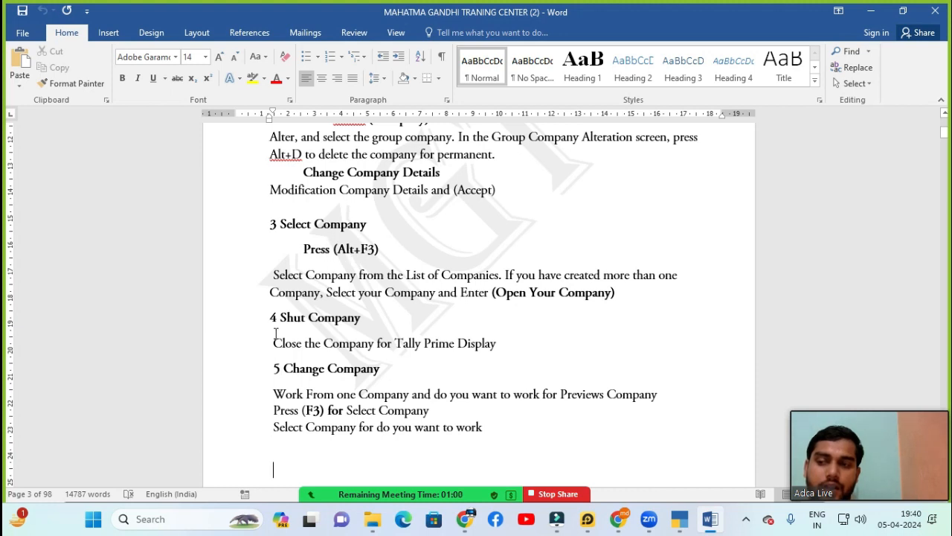
mouse_move(699, 525)
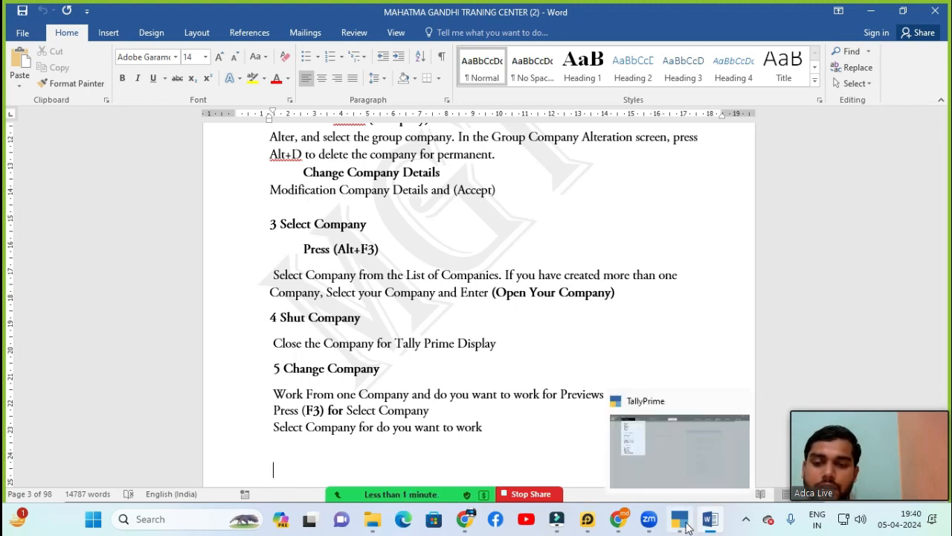
left_click(669, 458)
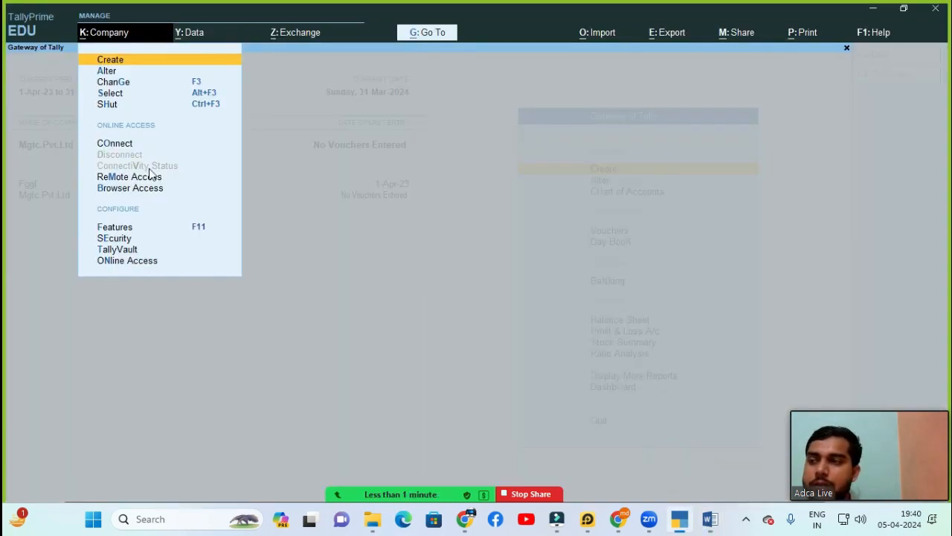
Step: Choose Haridas And Company from the Select Company list to load it
left_click(141, 93)
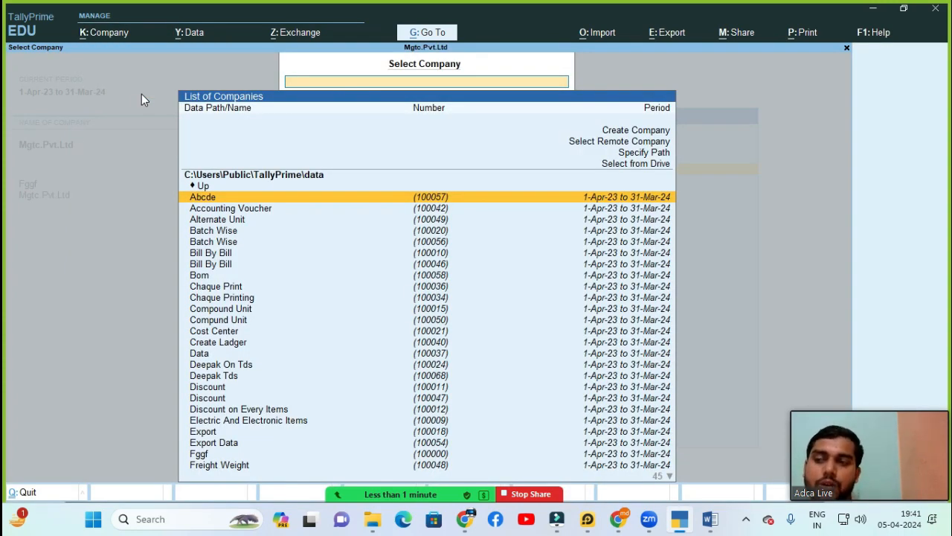
key("Down")
key("Down")
key("Down")
key("Down")
key("Down")
key("Down")
key("Down")
key("Down")
key("Down")
key("Down")
key("Down")
key("Down")
key("Down")
key("Down")
key("Down")
key("Down")
key("Down")
key("Down")
key("Down")
key("Down")
key("Down")
key("Down")
key("Down")
key("Down")
key("Down")
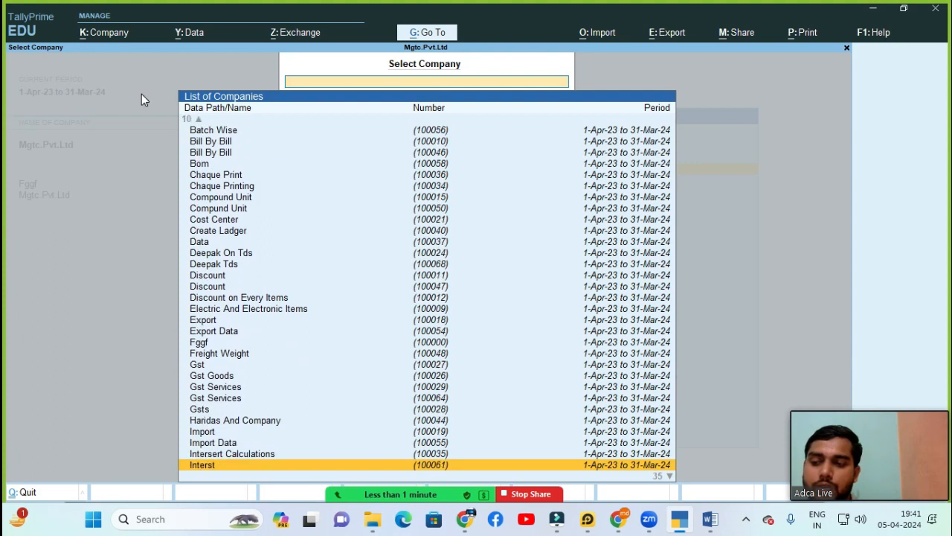
key("Up")
key("Up")
key("Up")
key("Up")
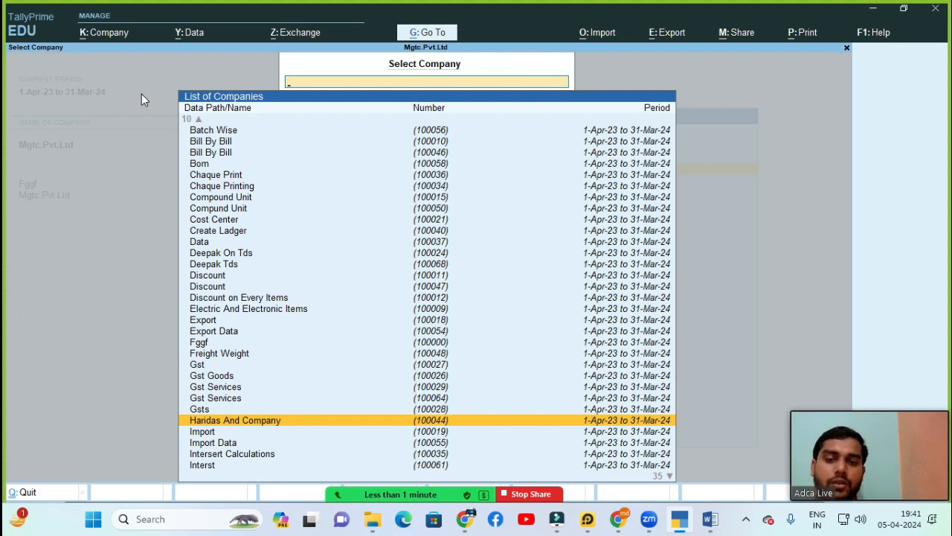
key("Return")
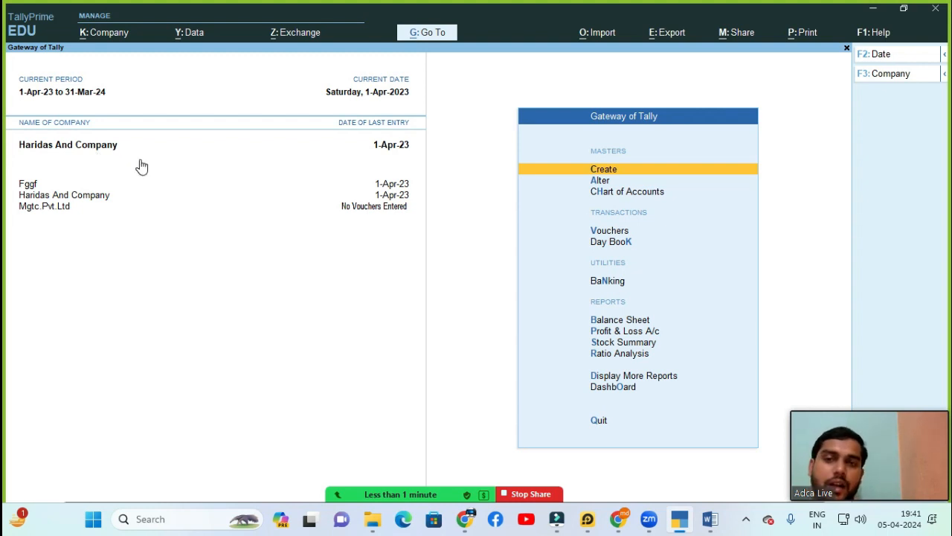
Step: Shut the Fggf company through Company > Shut
left_click(102, 37)
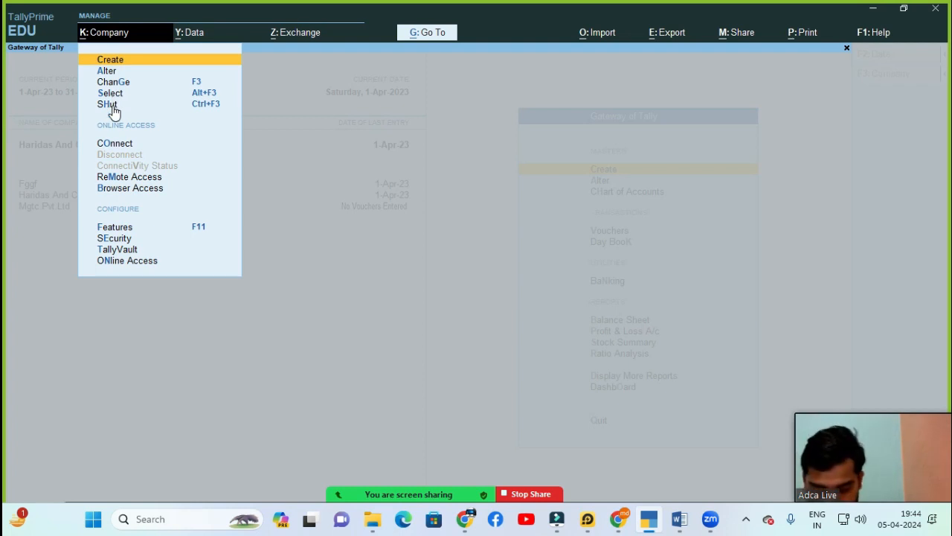
key("Down")
key("Down")
key("Down")
key("Down")
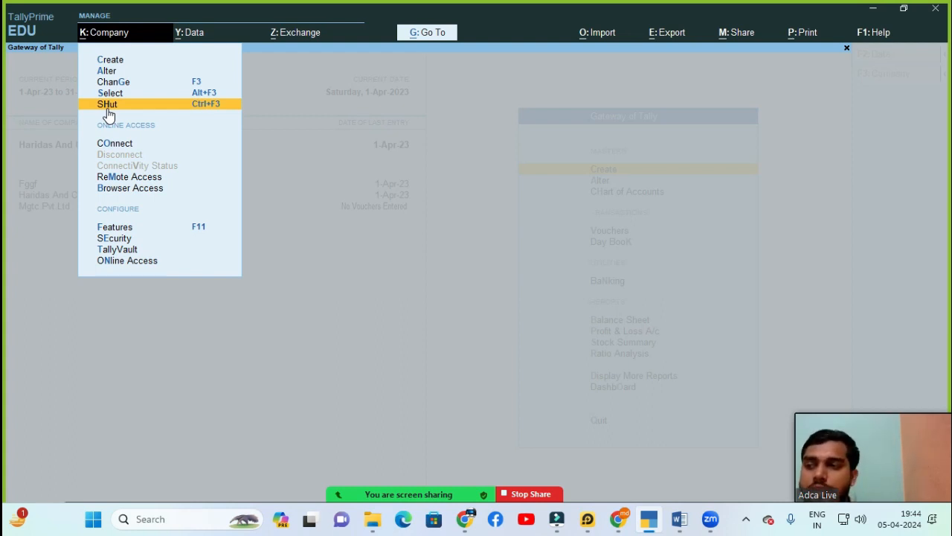
left_click(107, 108)
key("Down")
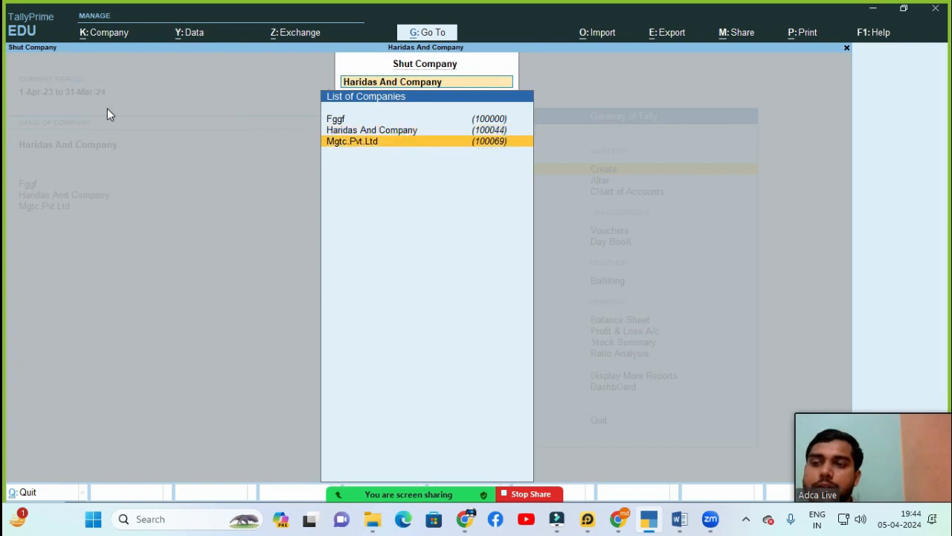
key("Up")
key("Up")
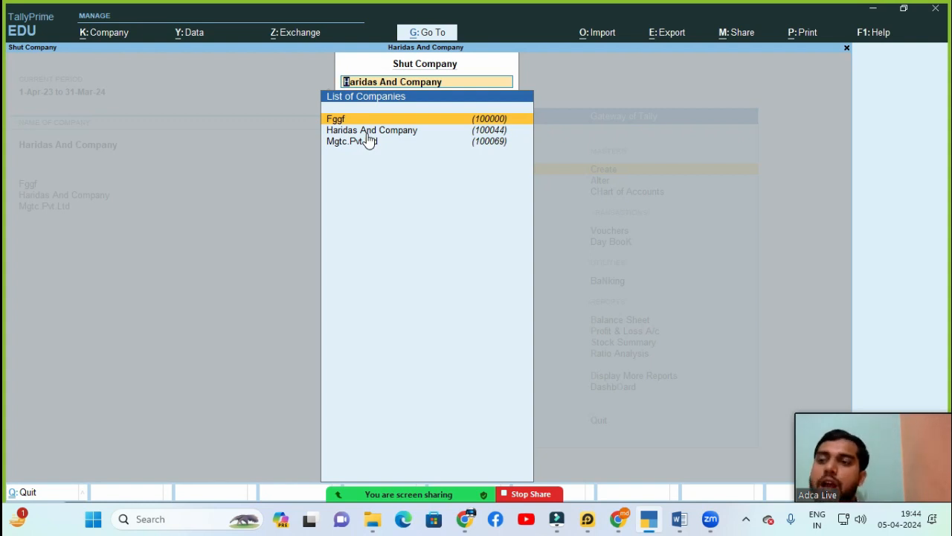
key("Return")
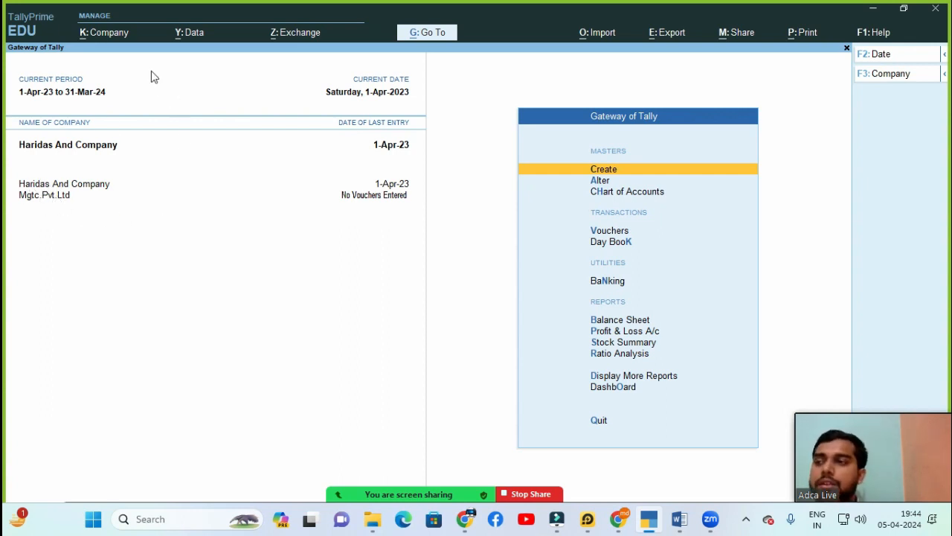
Step: Shut Haridas And Company, then reopen the Shut list and cancel, leaving Mgtc.Pvt.Ltd open
left_click(95, 33)
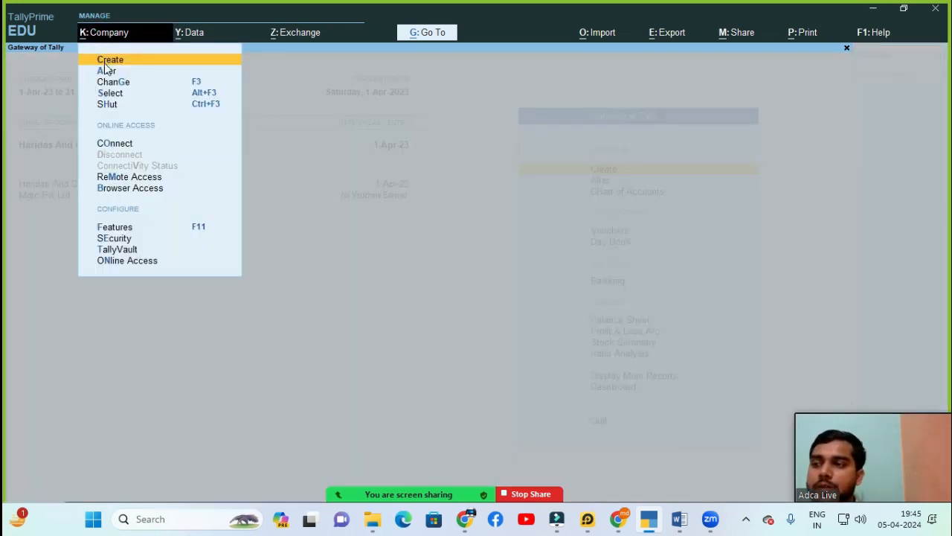
left_click(108, 108)
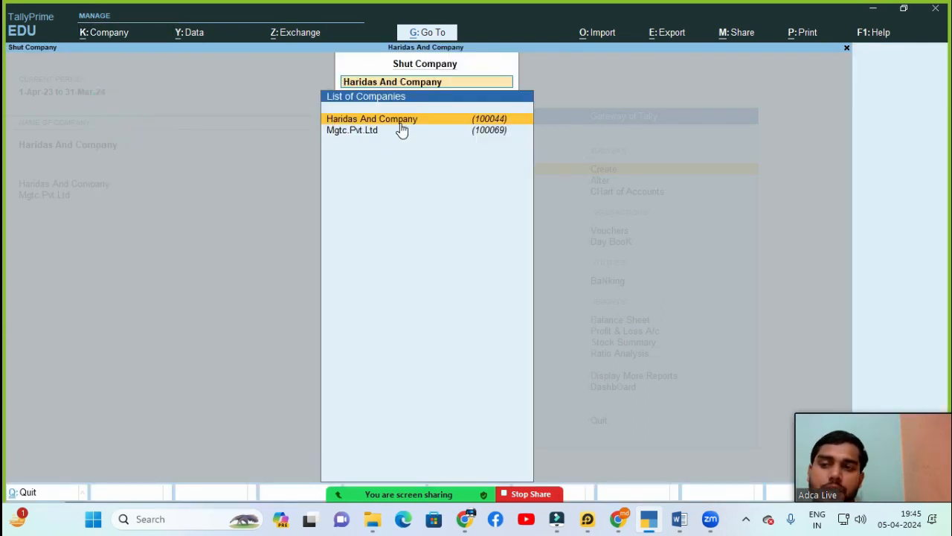
key("Return")
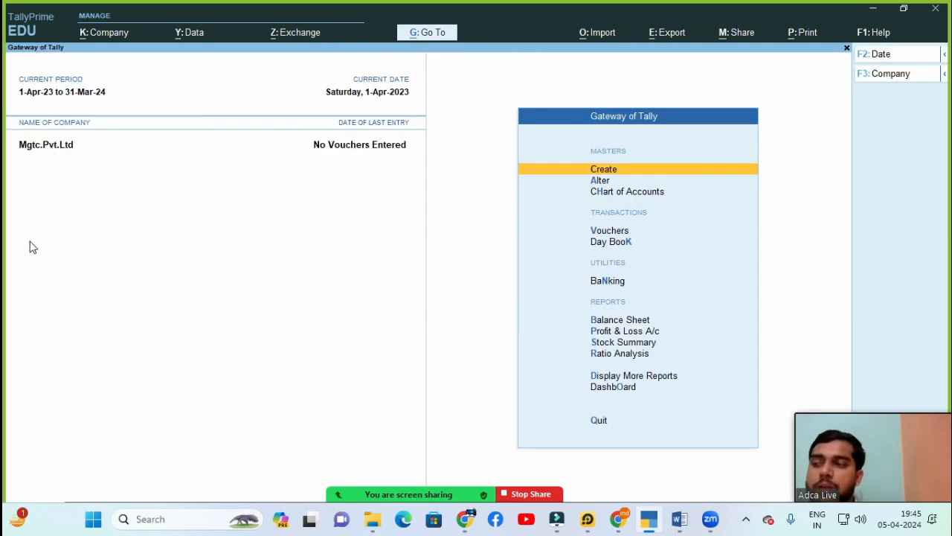
left_click(111, 34)
left_click(124, 105)
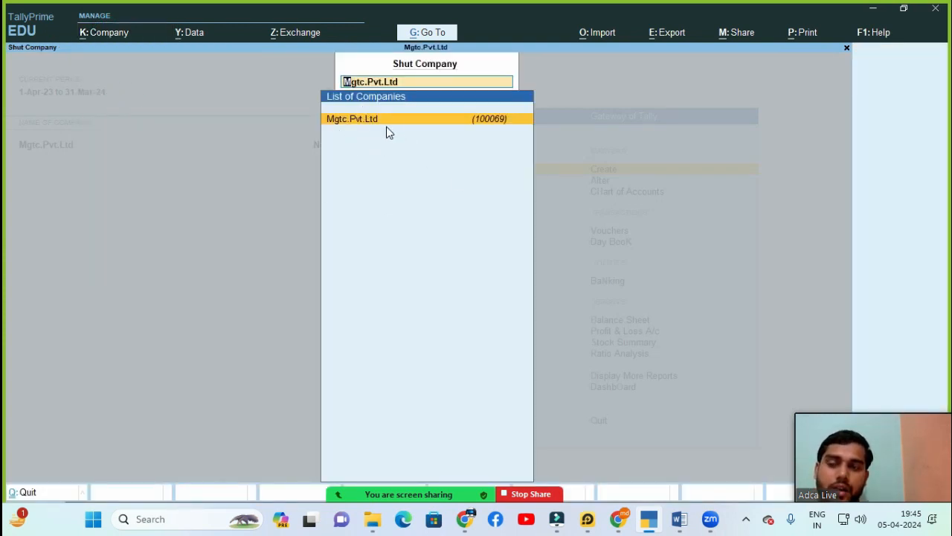
key("BackSpace")
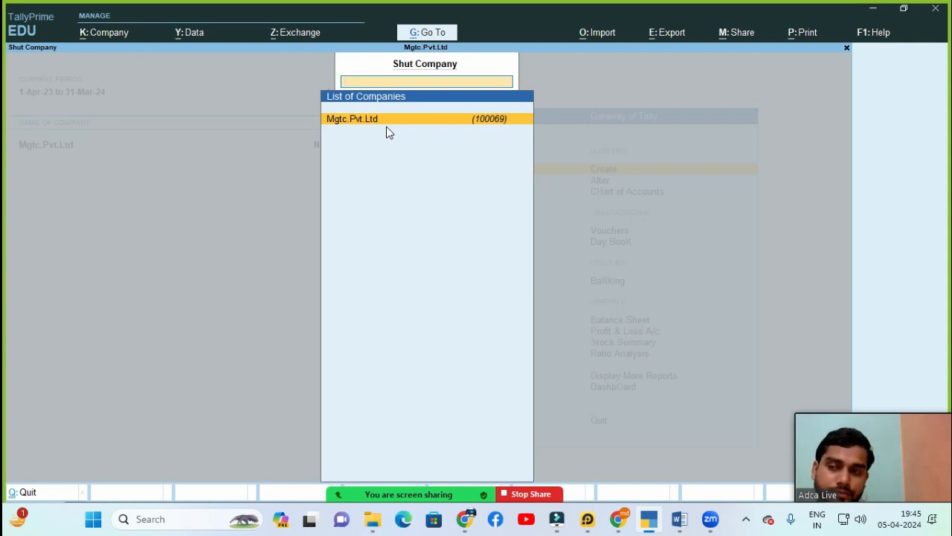
key("Escape")
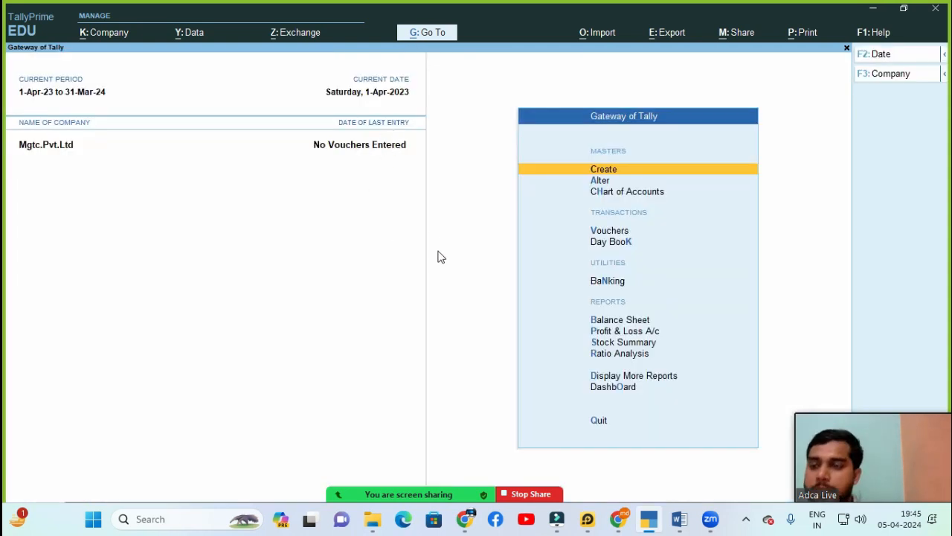
Step: Use Change Company (F3) to make Mgtc.Pvt.Ltd the active company
left_click(114, 35)
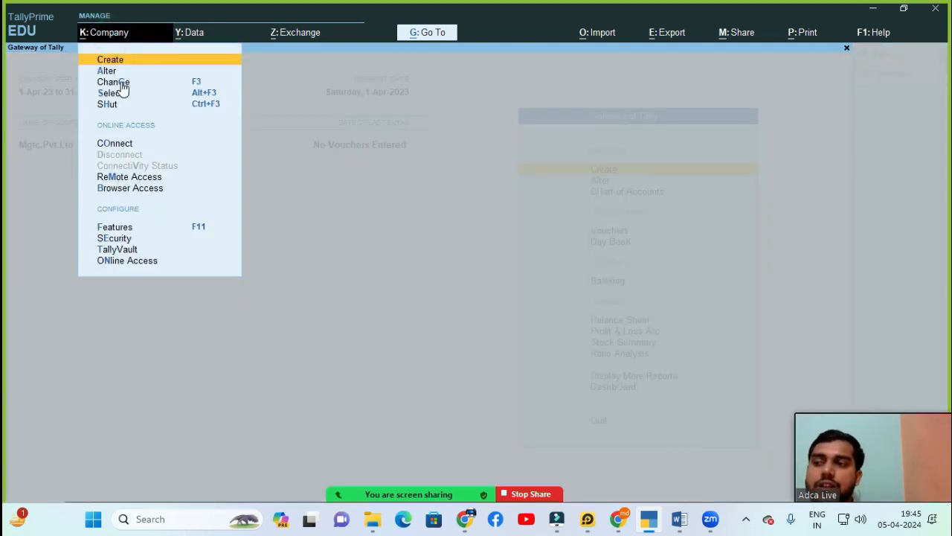
left_click(116, 85)
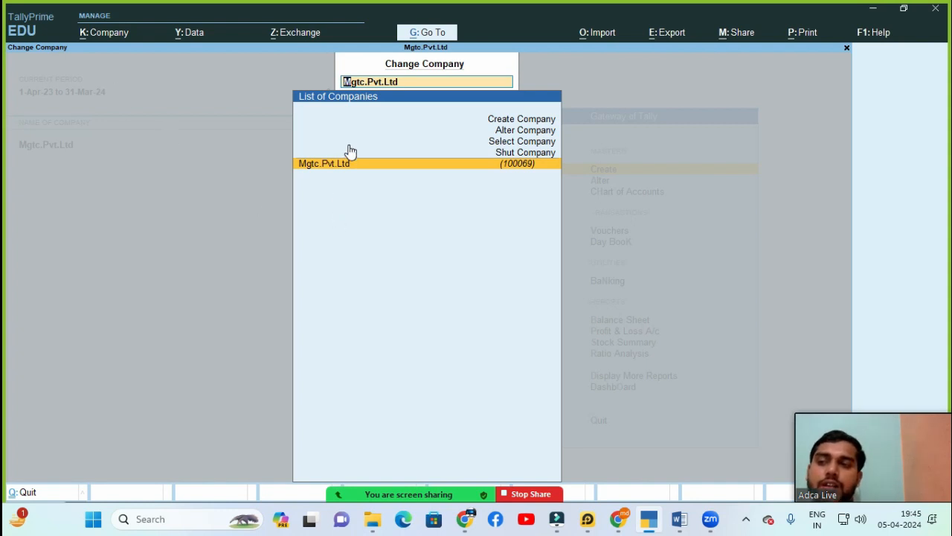
key("Up")
key("Up")
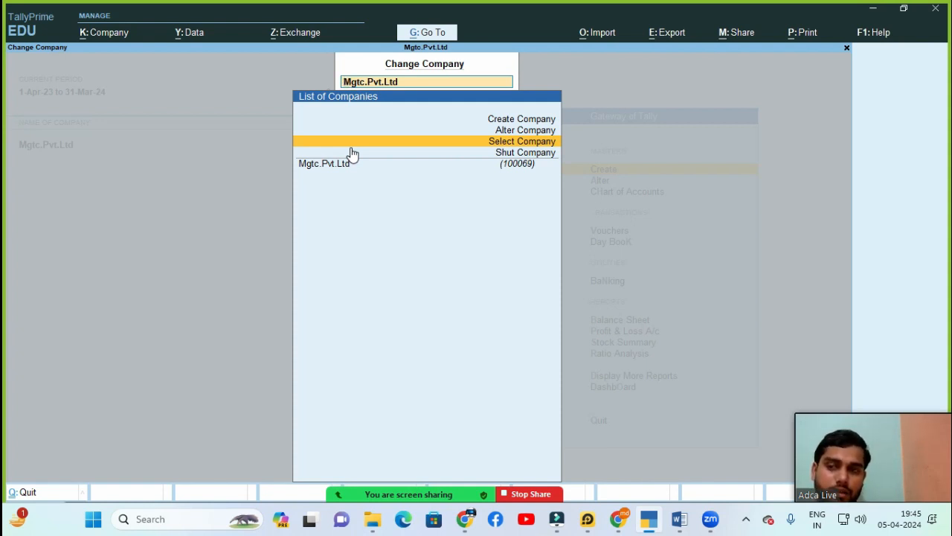
left_click(351, 158)
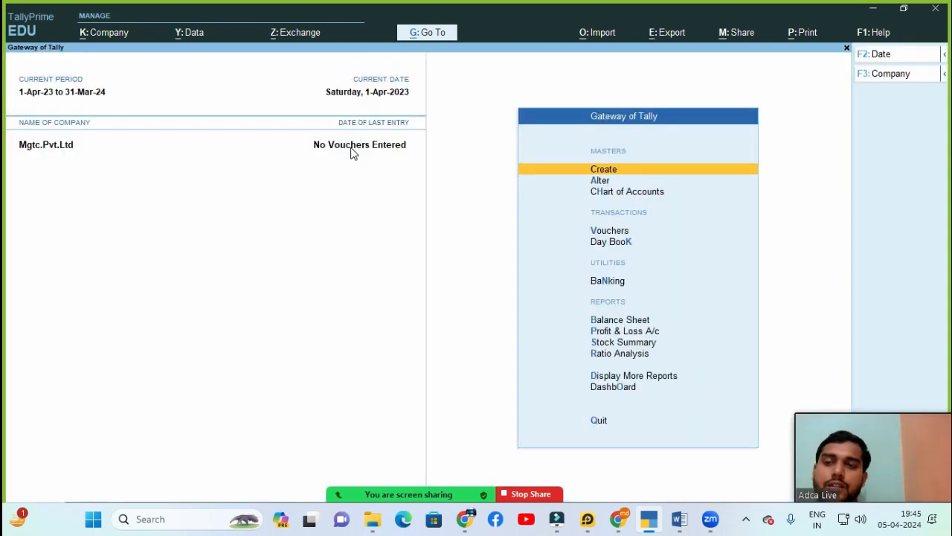
Step: Reopen the Company menu and show the Zoom meeting's participants list
key("alt+k")
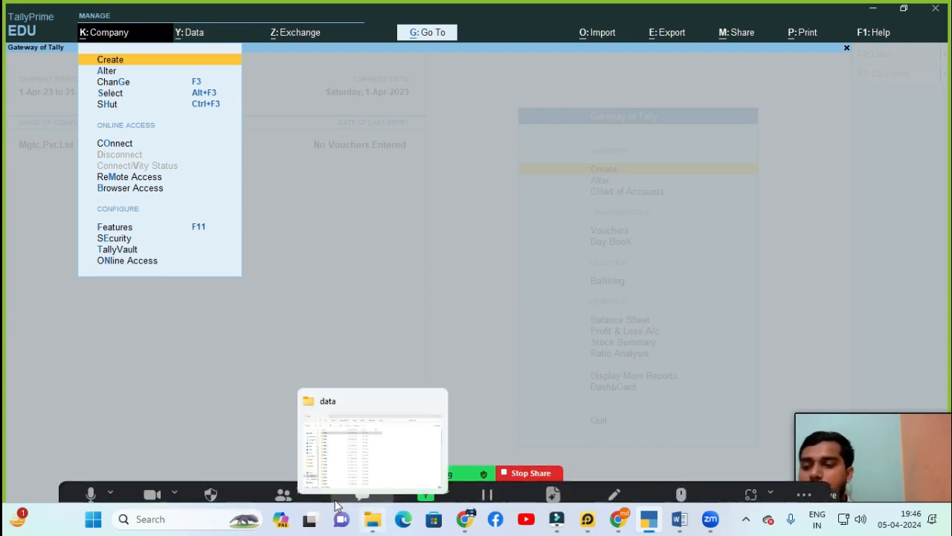
left_click(284, 491)
scroll(427, 325, "down", 3)
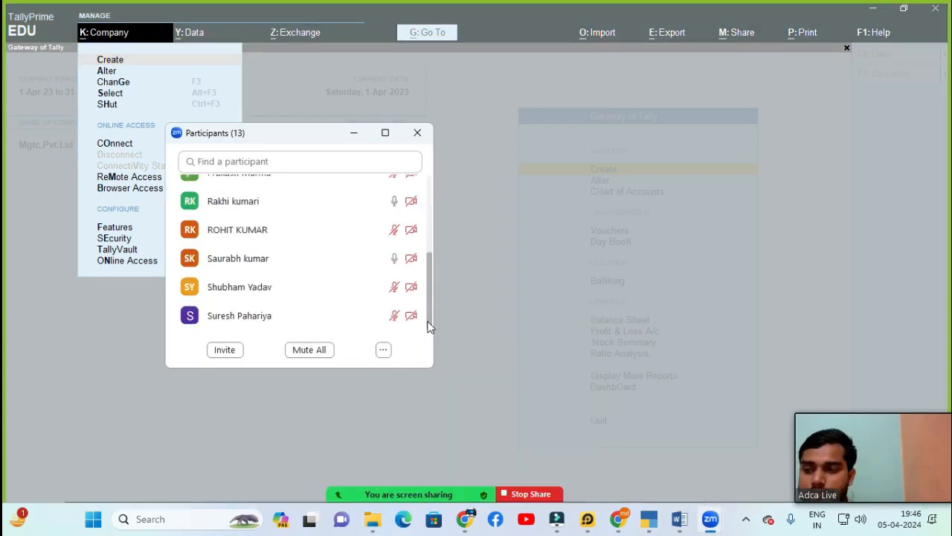